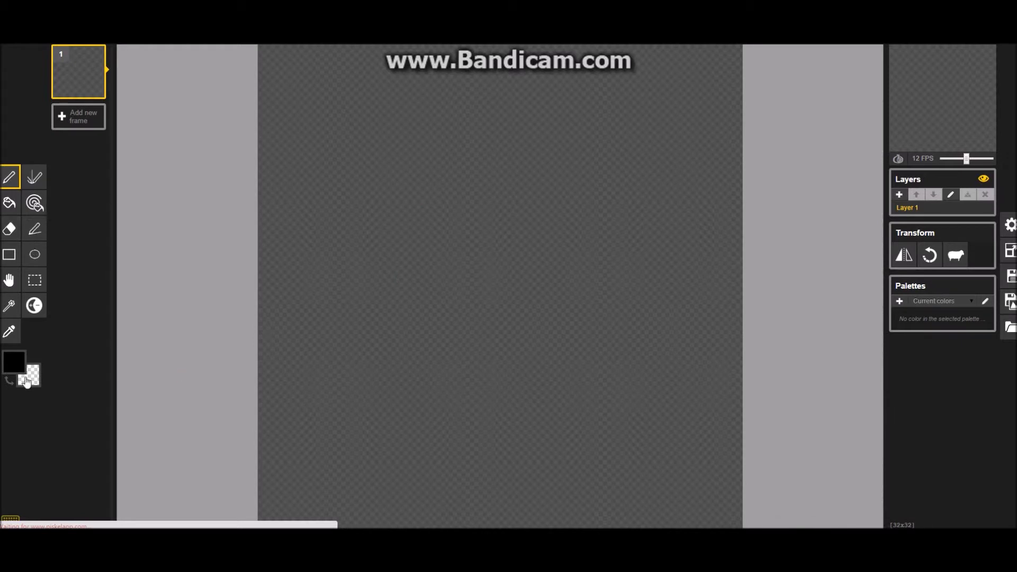
Choose beige #eed393 and draw a filled square head near the top centre of the canvas.
click(14, 363)
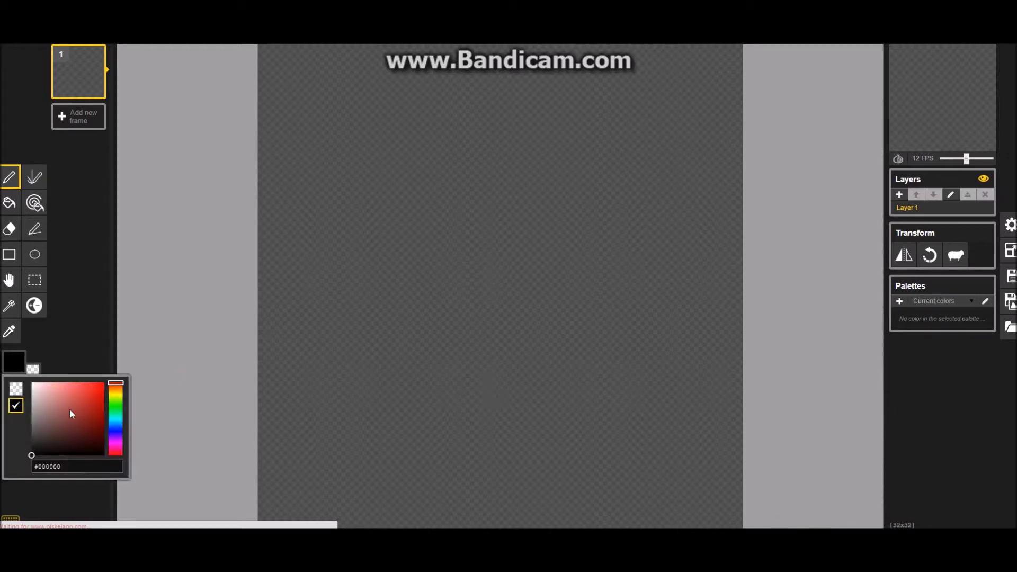
drag(111, 403, 113, 394)
click(59, 388)
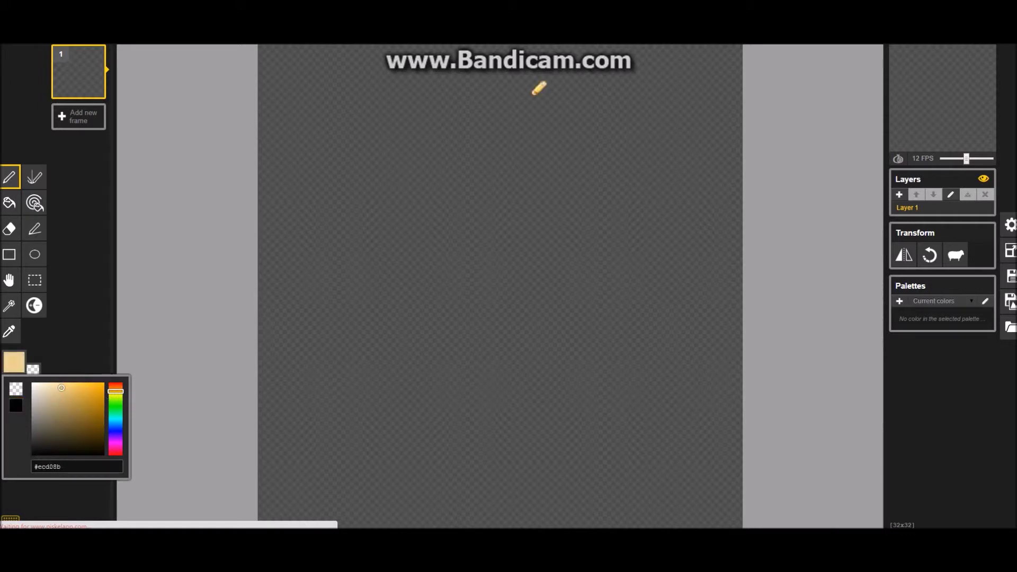
mouse_move(463, 177)
mouse_down()
mouse_move(495, 200)
mouse_move(484, 174)
mouse_move(479, 192)
mouse_up()
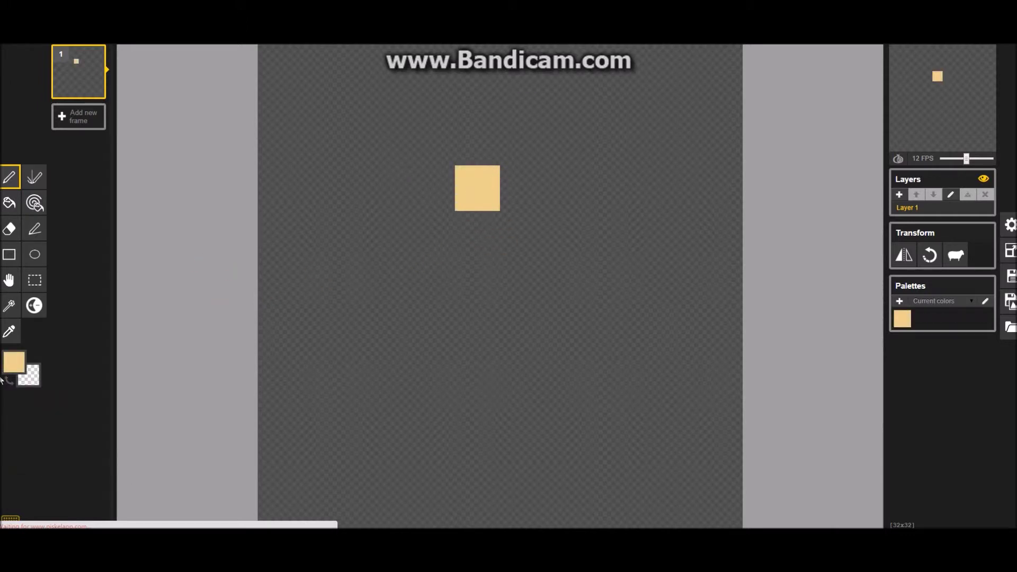
Switch the drawing colour to purple #a25ce8.
click(14, 361)
drag(132, 419, 133, 437)
click(92, 389)
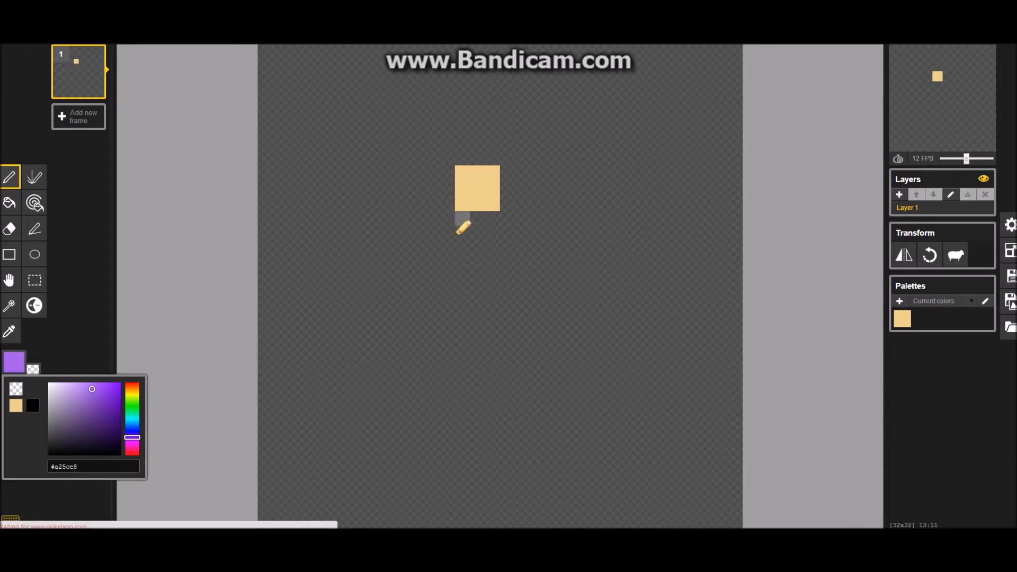
Draw the purple shoulder bar, both arms and a filled torso below the head.
mouse_move(432, 236)
mouse_down()
mouse_move(512, 239)
mouse_move(523, 256)
mouse_move(520, 293)
mouse_move(511, 291)
mouse_move(523, 285)
mouse_move(522, 311)
mouse_move(433, 257)
mouse_move(432, 311)
mouse_up()
click(462, 249)
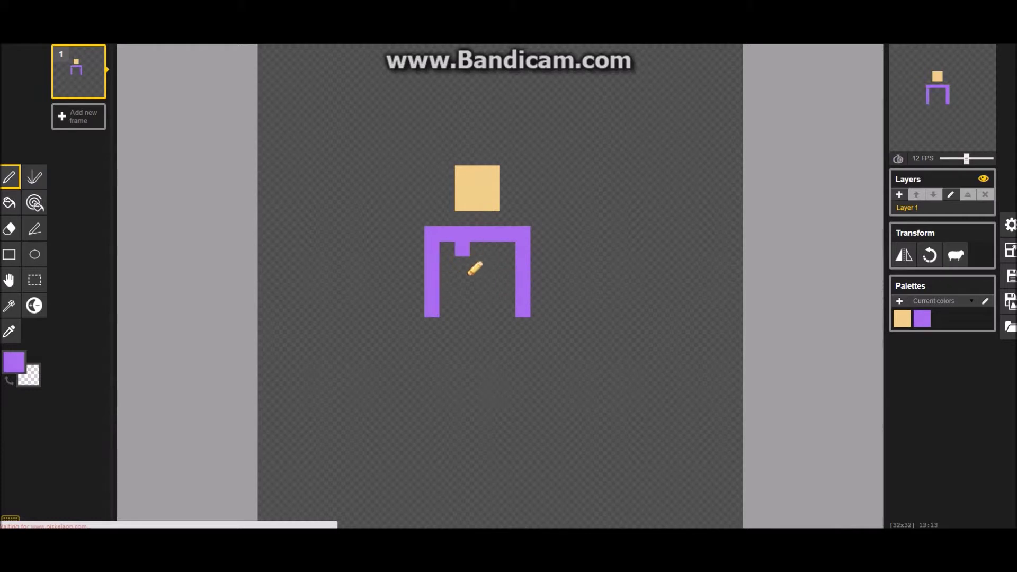
mouse_move(469, 274)
mouse_down()
mouse_move(476, 306)
mouse_move(489, 309)
mouse_move(474, 318)
mouse_move(478, 251)
mouse_move(495, 289)
mouse_up()
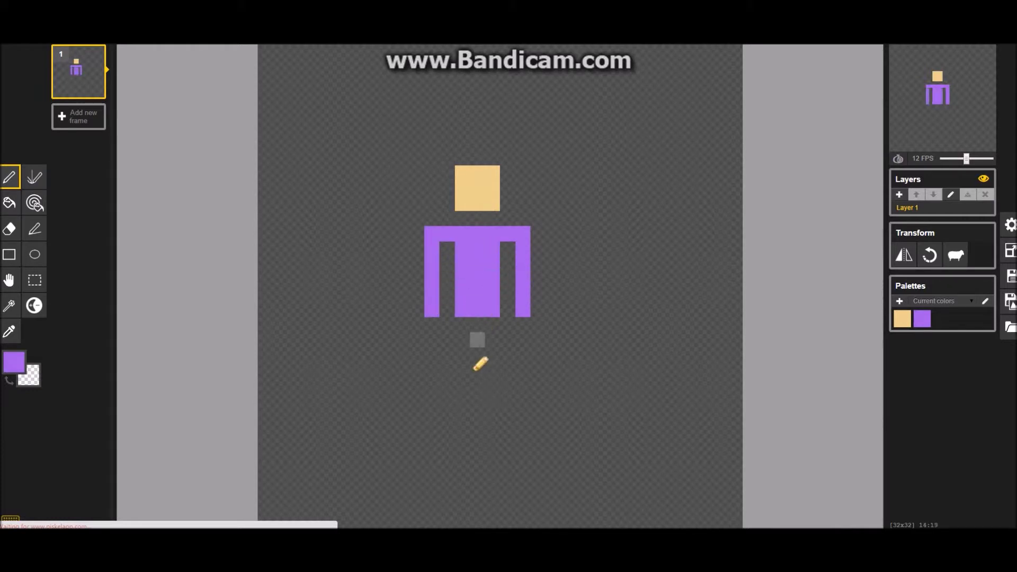
Sample the head's tan colour and draw a small neck joining head and torso.
click(14, 362)
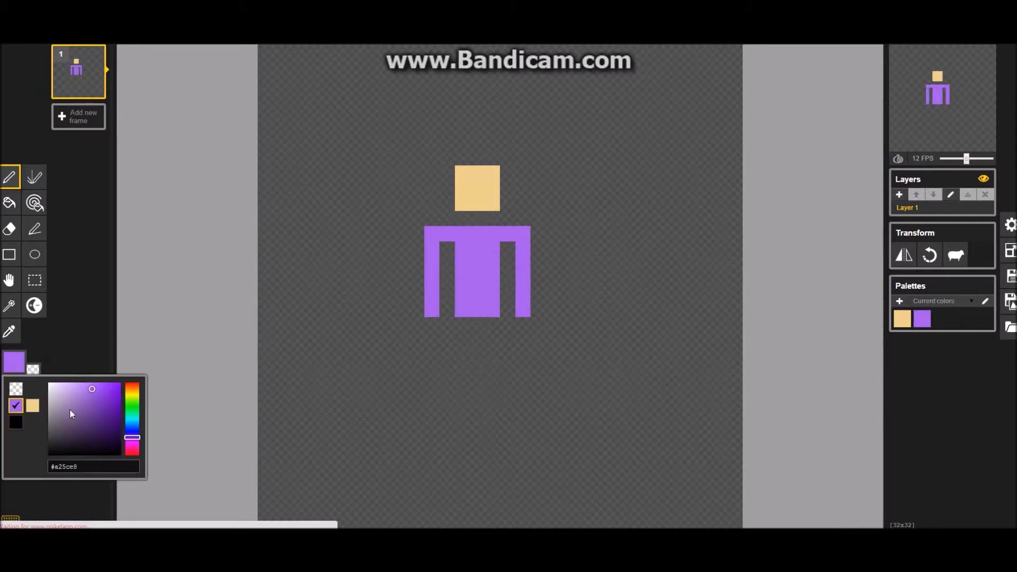
click(132, 396)
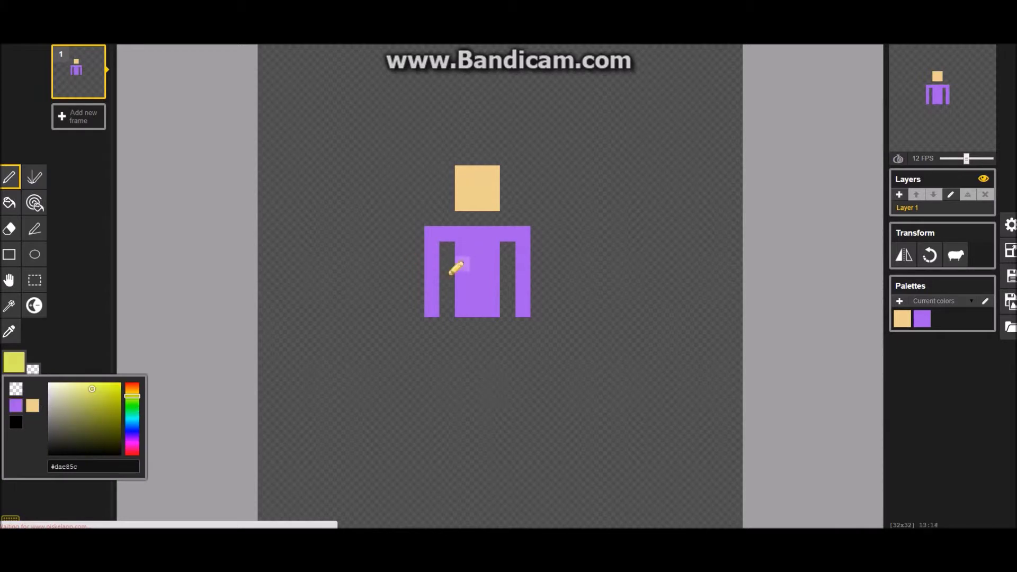
alt+click(490, 200)
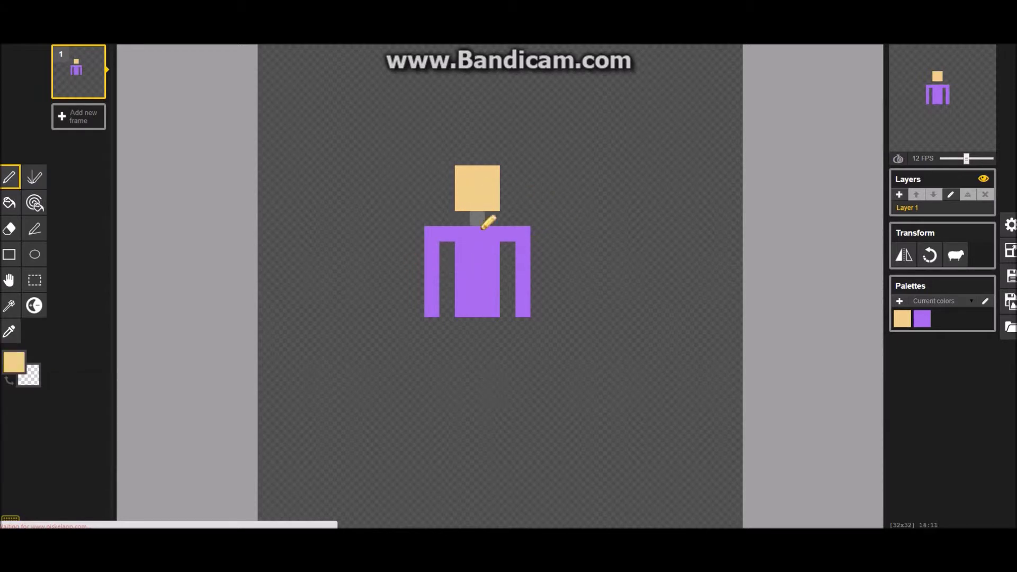
key(o)
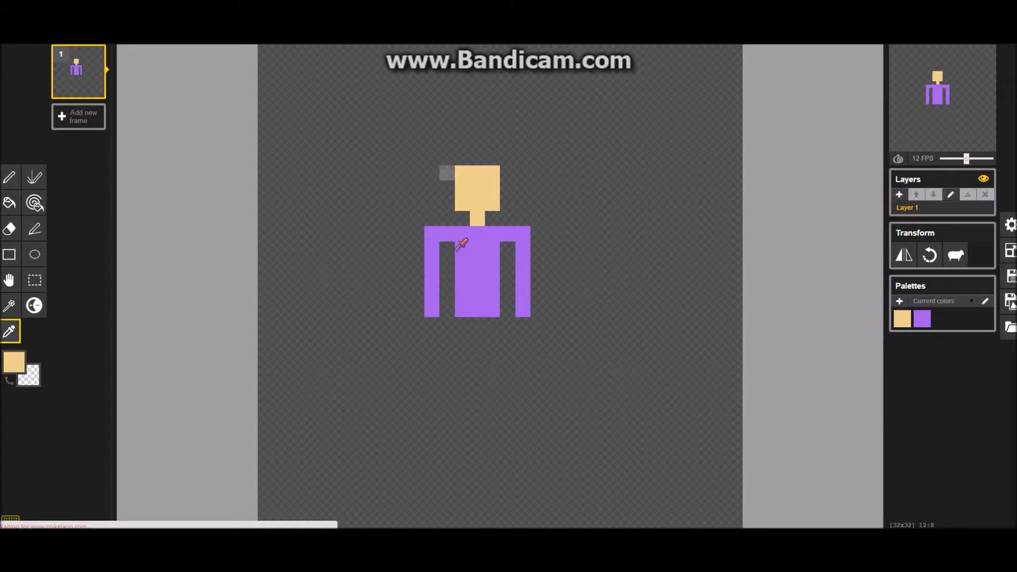
key(p)
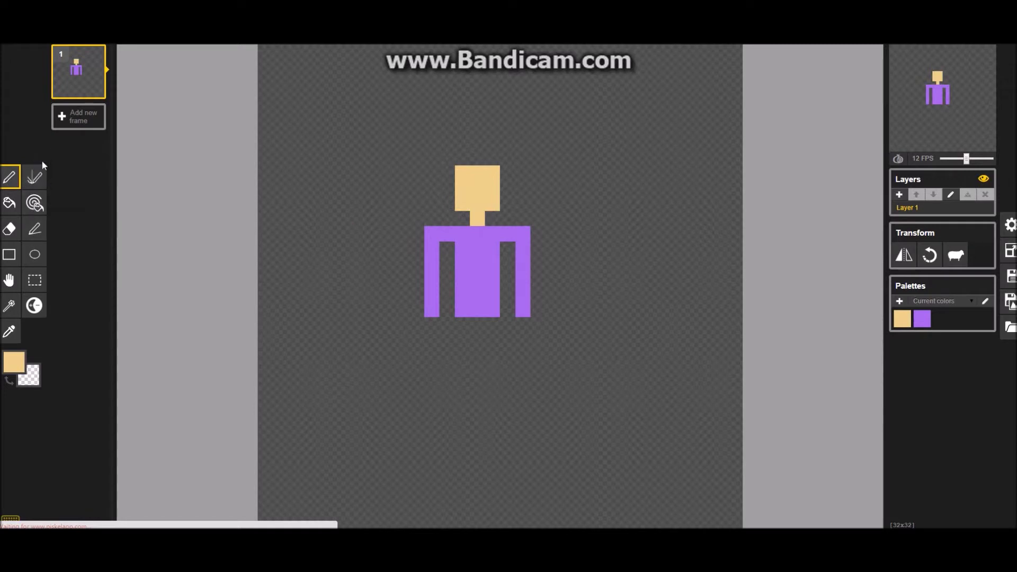
click(12, 360)
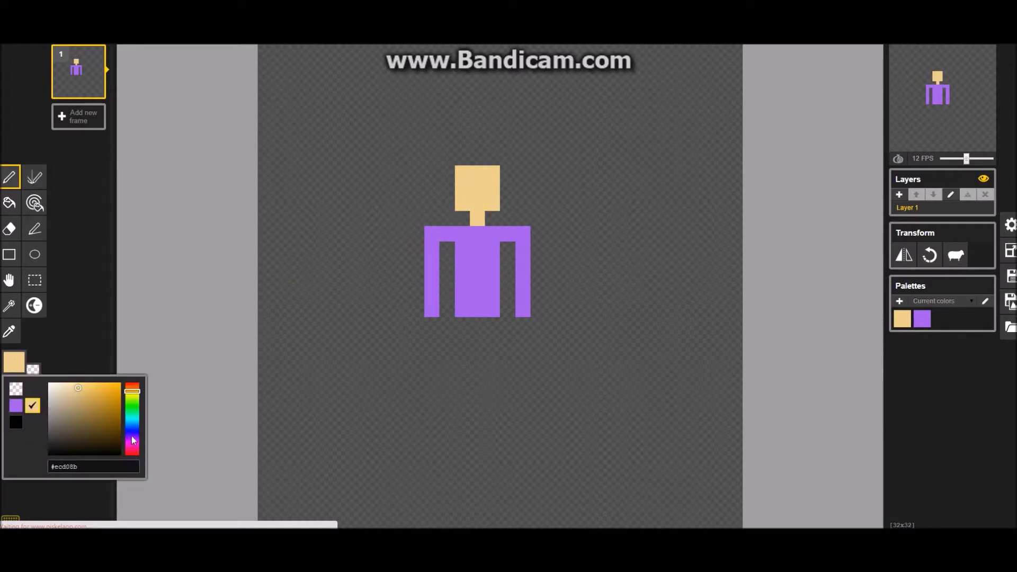
Choose dark brown #60462a and paint hair across the top of the head.
drag(133, 443, 135, 394)
click(89, 432)
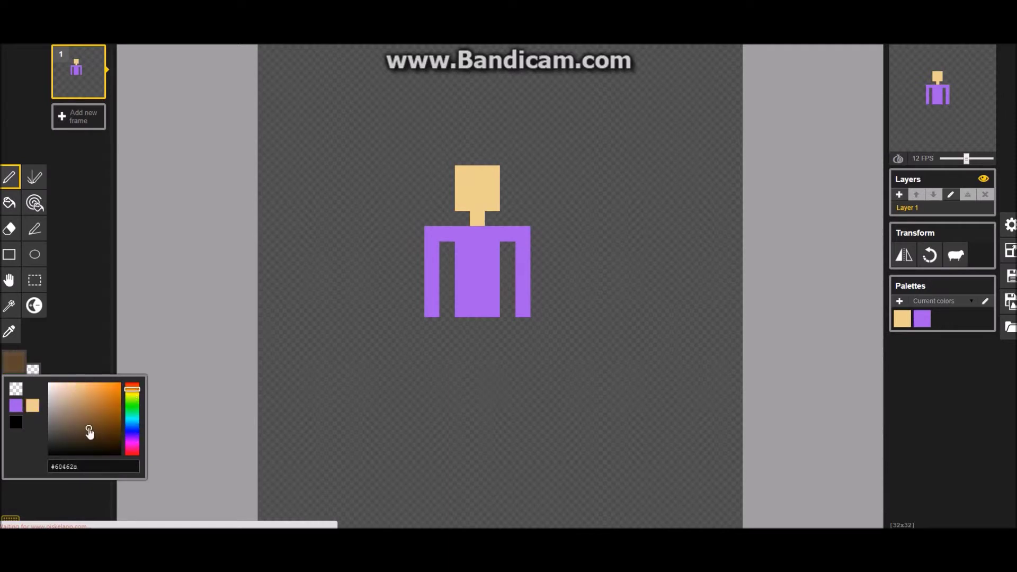
drag(460, 173, 484, 166)
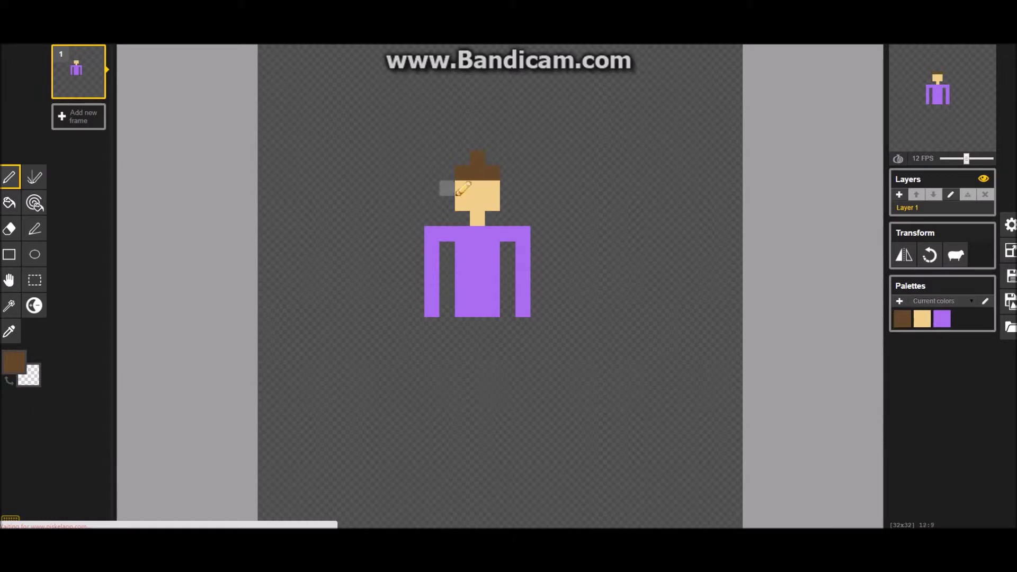
drag(478, 158, 462, 207)
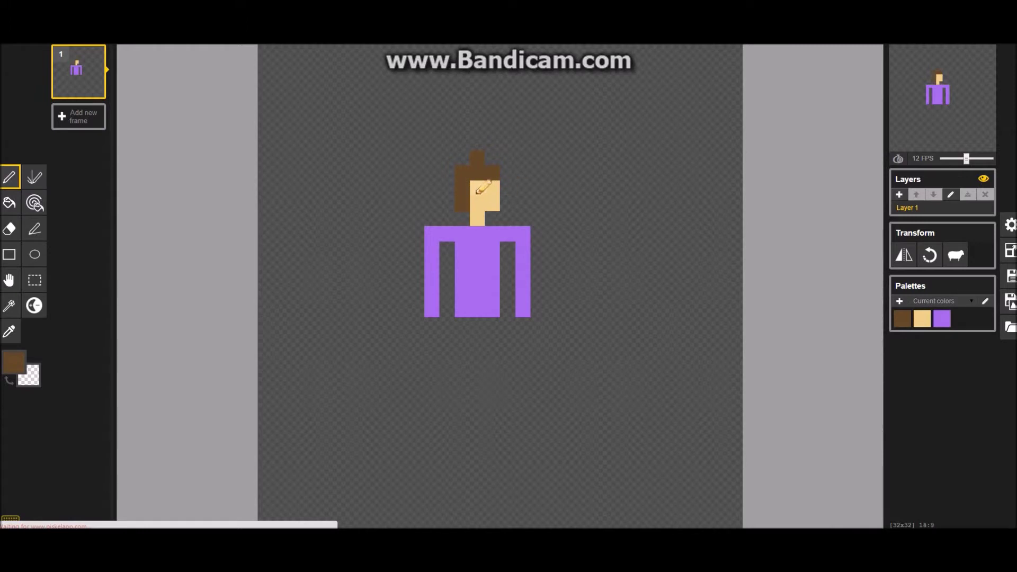
Undo the side hair, repaint the top row and erase four corner pixels for a narrow tuft.
key(ctrl+z)
drag(461, 154, 497, 169)
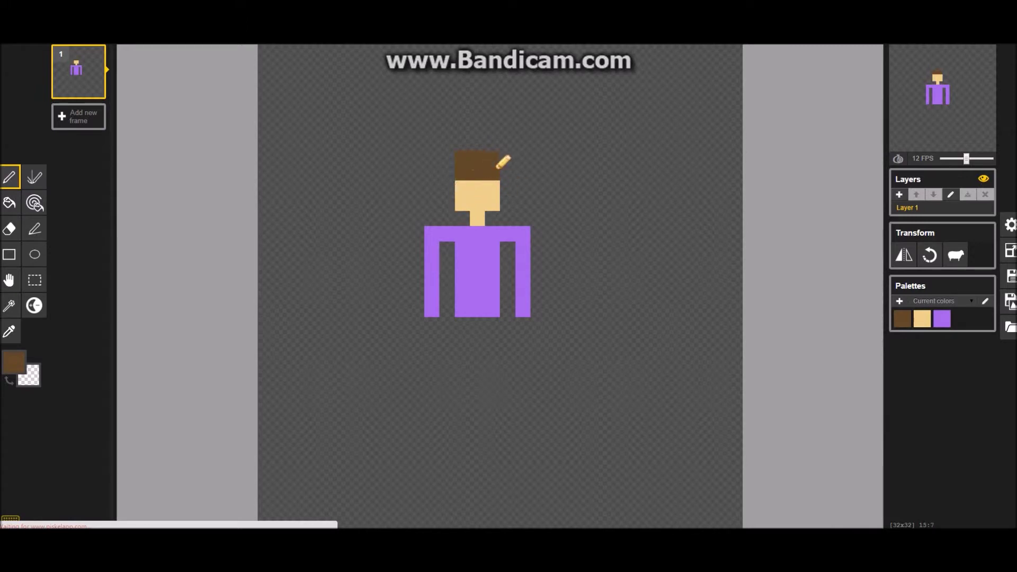
right_click(462, 158)
right_click(462, 173)
right_click(492, 158)
right_click(492, 173)
Choose light blue #9ba2f7 and draw the legs and hip row under the torso.
click(16, 360)
click(130, 429)
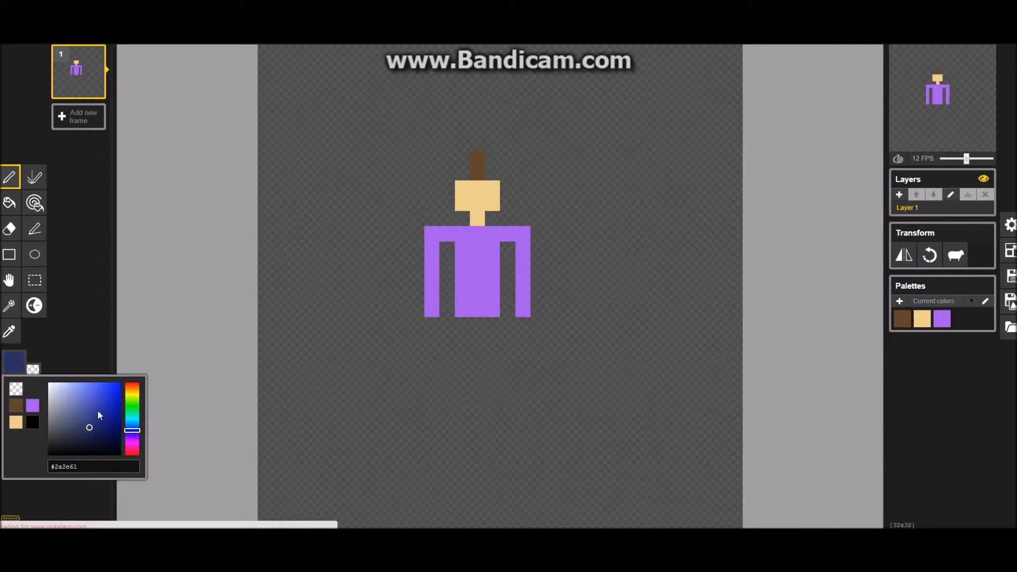
mouse_move(97, 411)
mouse_down()
mouse_move(102, 390)
mouse_move(75, 385)
mouse_up()
mouse_move(462, 323)
mouse_down()
mouse_move(444, 428)
mouse_move(440, 388)
mouse_move(451, 382)
mouse_move(459, 421)
mouse_up()
mouse_move(460, 371)
mouse_down()
mouse_move(465, 406)
mouse_move(467, 333)
mouse_move(494, 331)
mouse_move(495, 401)
mouse_up()
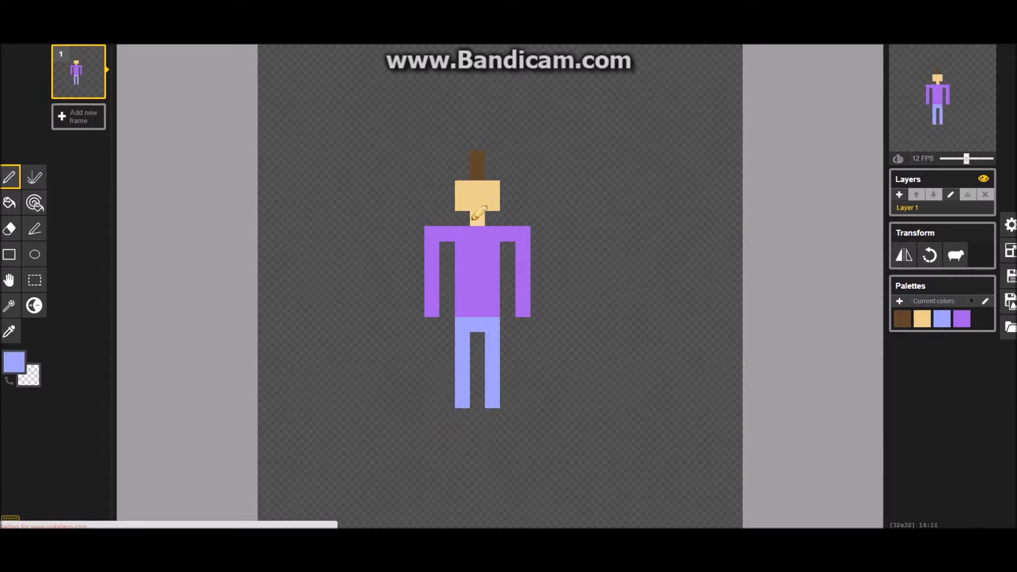
Sample the tan skin colour, paint hands at both arm ends and erase both shoulder pixels.
key(o)
click(482, 205)
key(p)
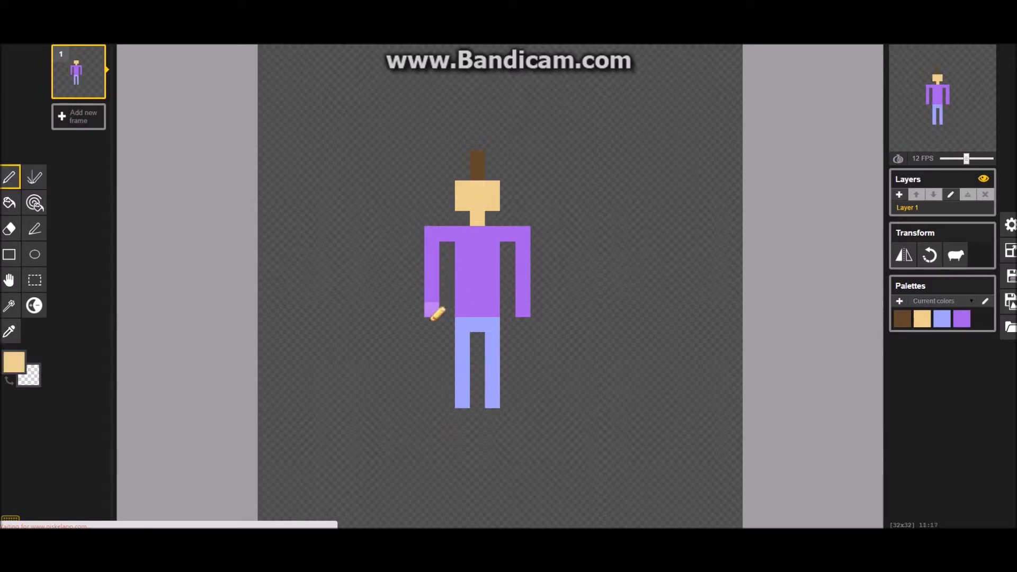
click(432, 310)
click(523, 310)
right_click(523, 234)
right_click(432, 234)
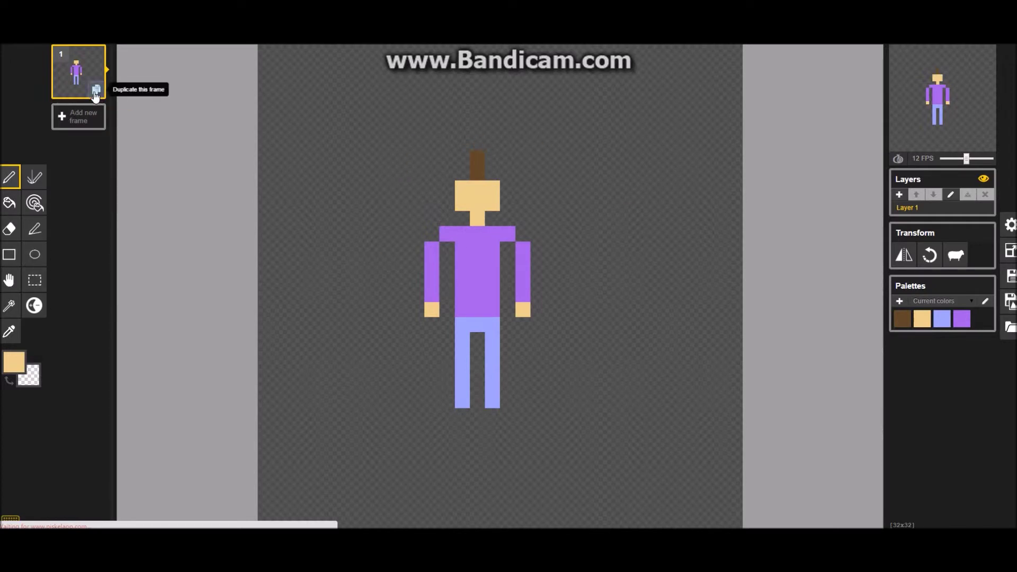
Replace the stray second frame with a duplicate of frame 1, then reselect frame 1.
click(90, 117)
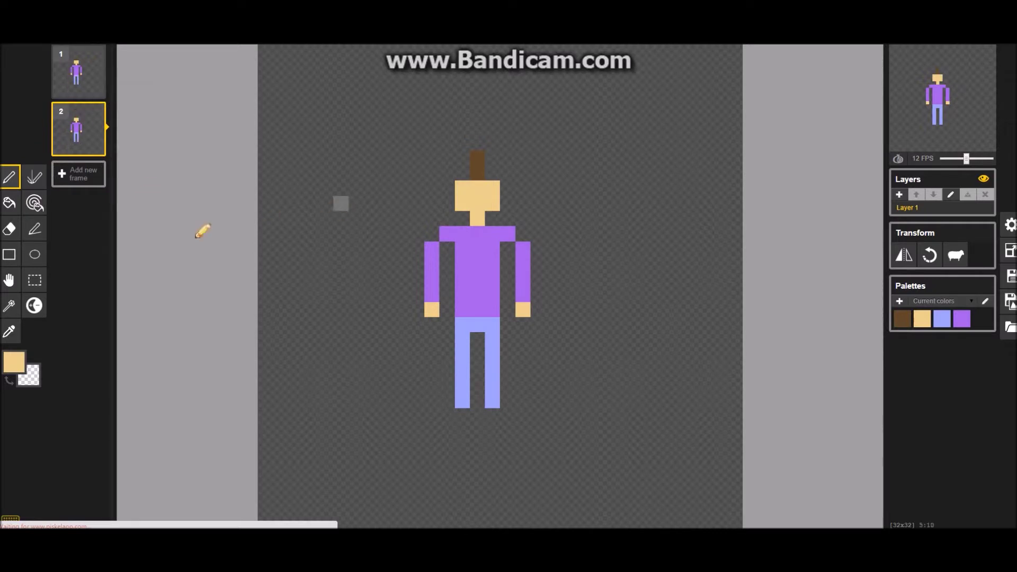
click(36, 286)
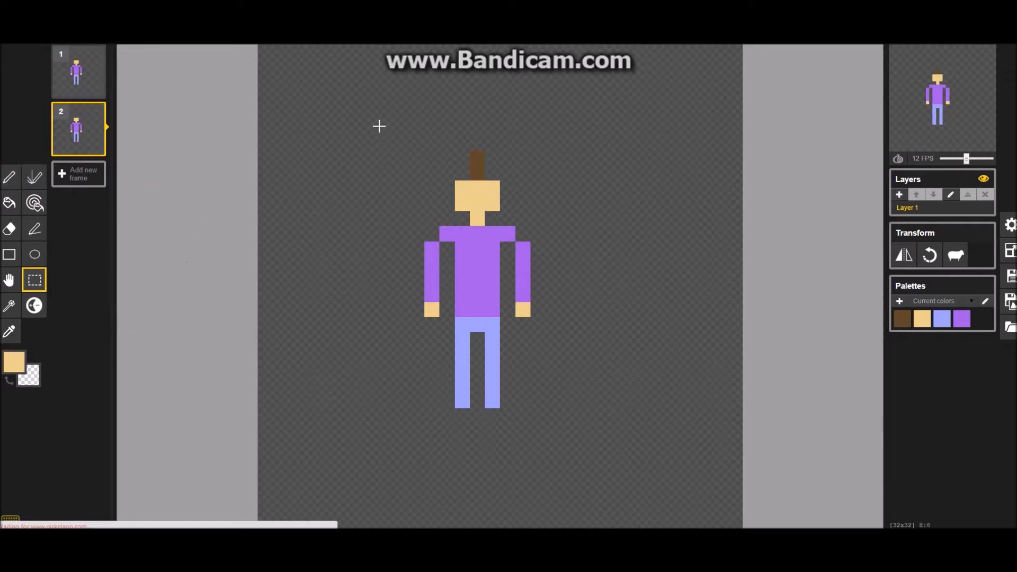
drag(379, 126, 393, 150)
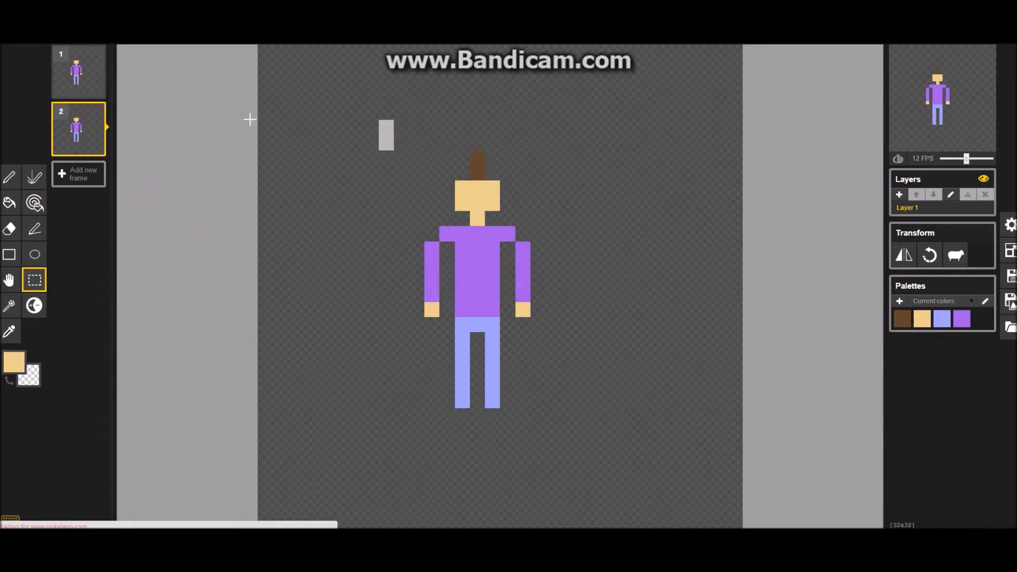
click(100, 110)
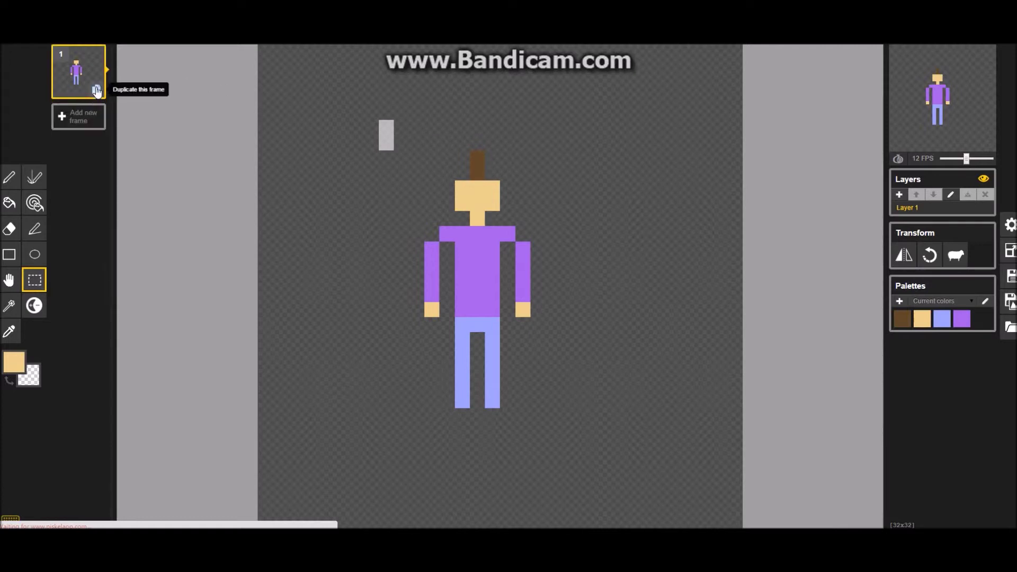
click(94, 97)
click(86, 75)
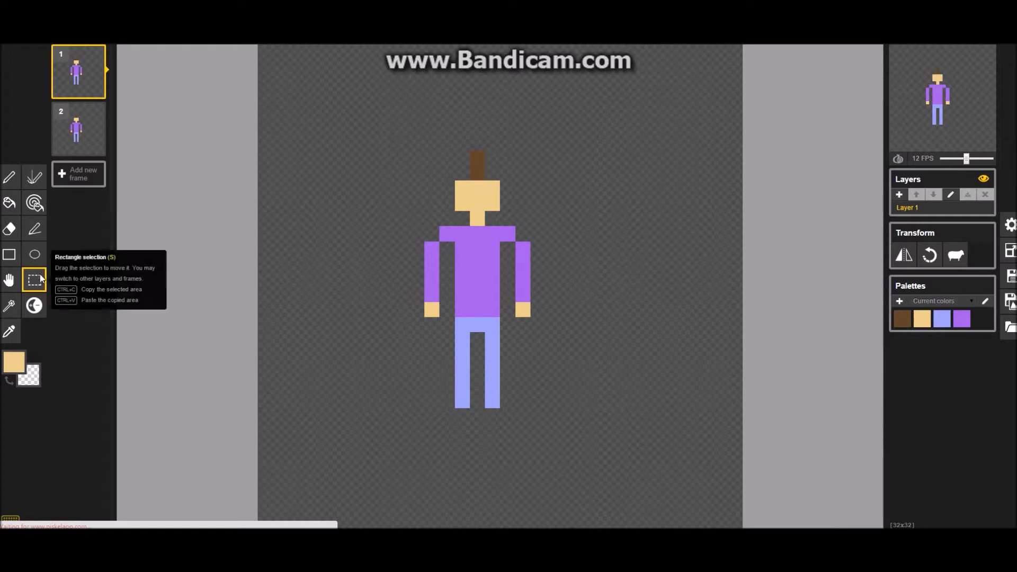
Select the head and torso and move them one pixel down in frame 2, with onion skin off.
drag(391, 135, 564, 366)
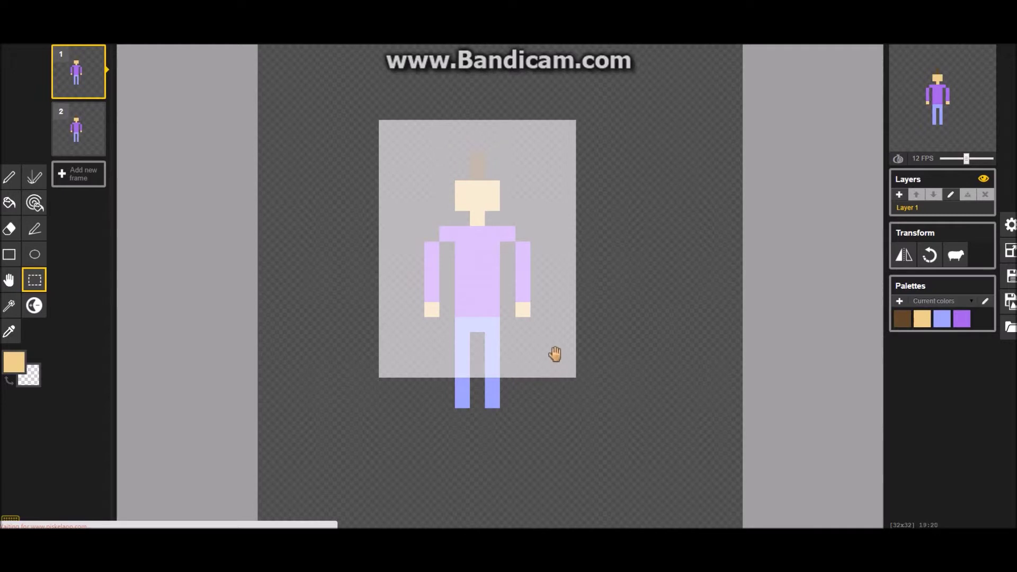
drag(548, 346, 549, 339)
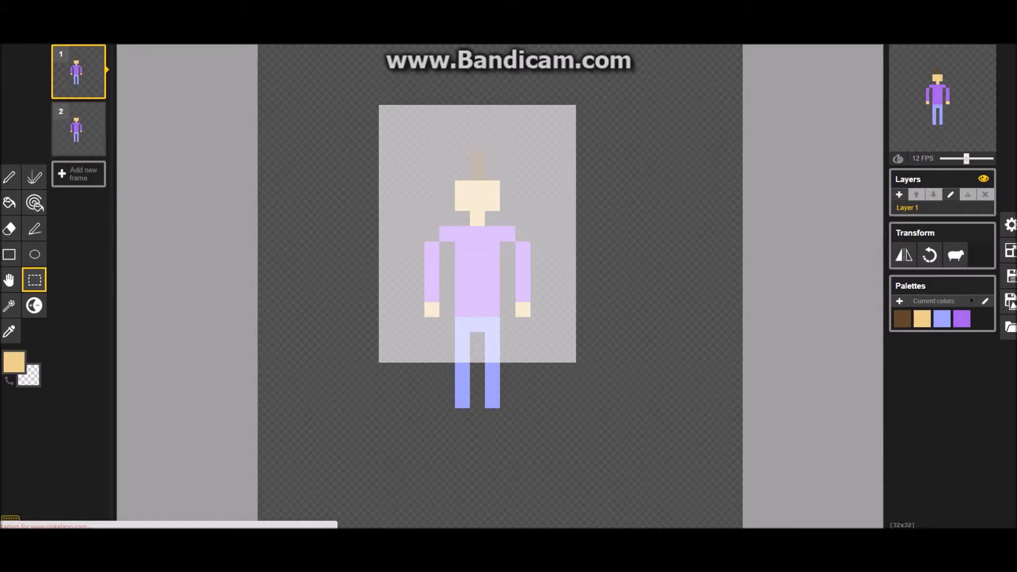
click(99, 143)
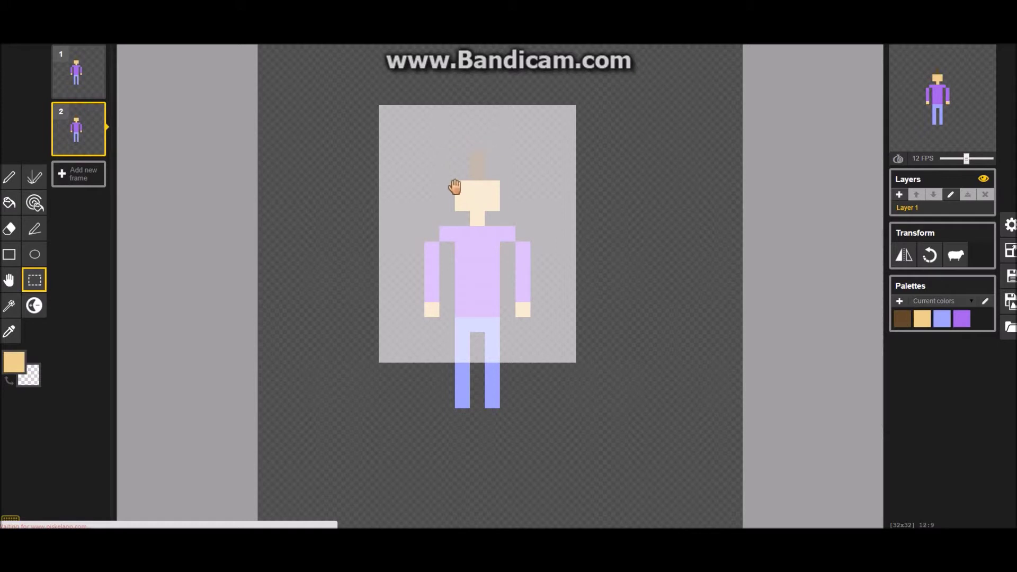
drag(488, 184, 488, 200)
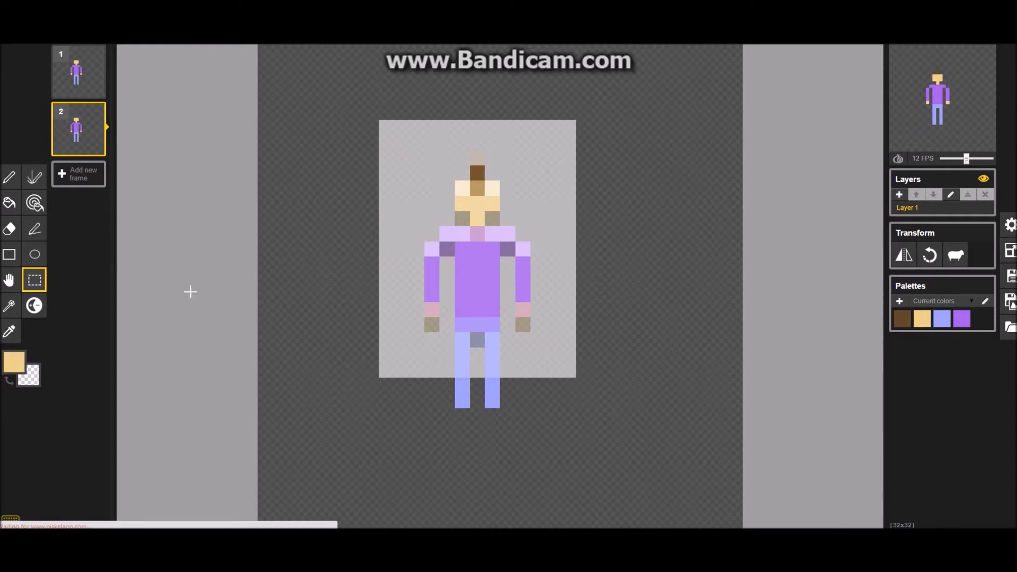
key(alt+o)
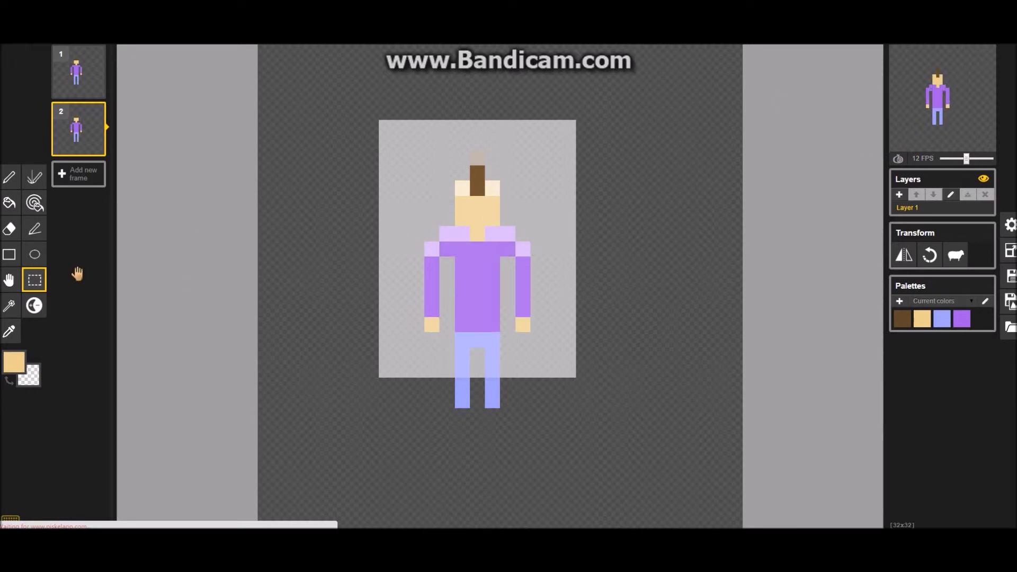
Erase the stray hair and shoulder pixels in frame 2, then duplicate it into a third frame.
click(9, 176)
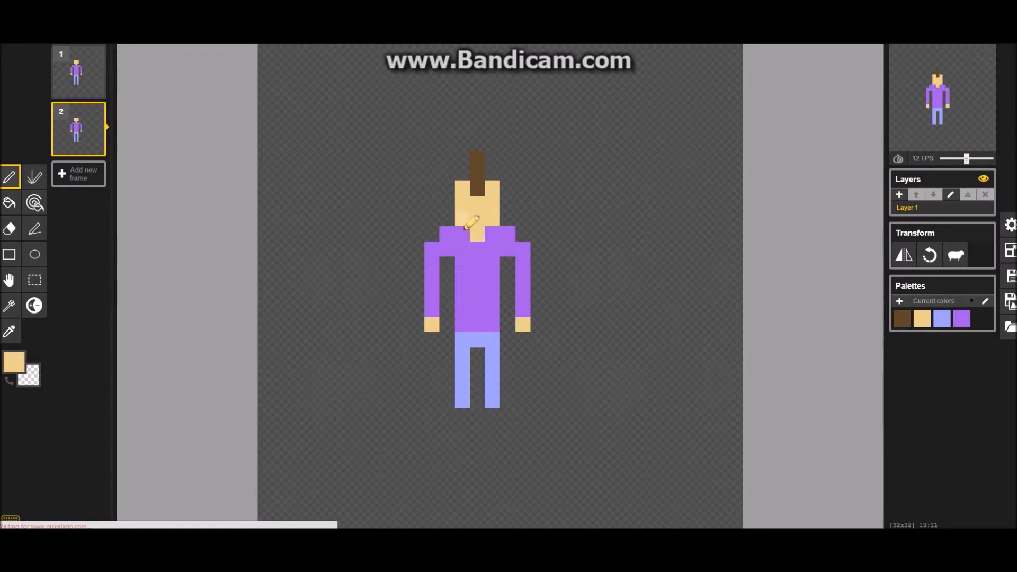
mouse_move(464, 186)
mouse_down()
mouse_move(476, 161)
mouse_move(493, 189)
mouse_up()
drag(466, 233, 448, 233)
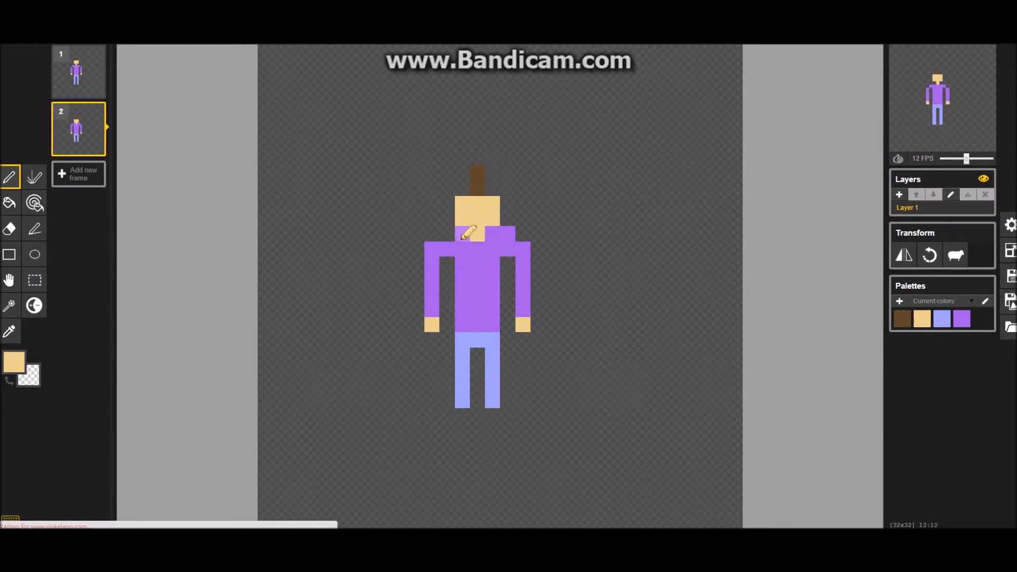
click(439, 253)
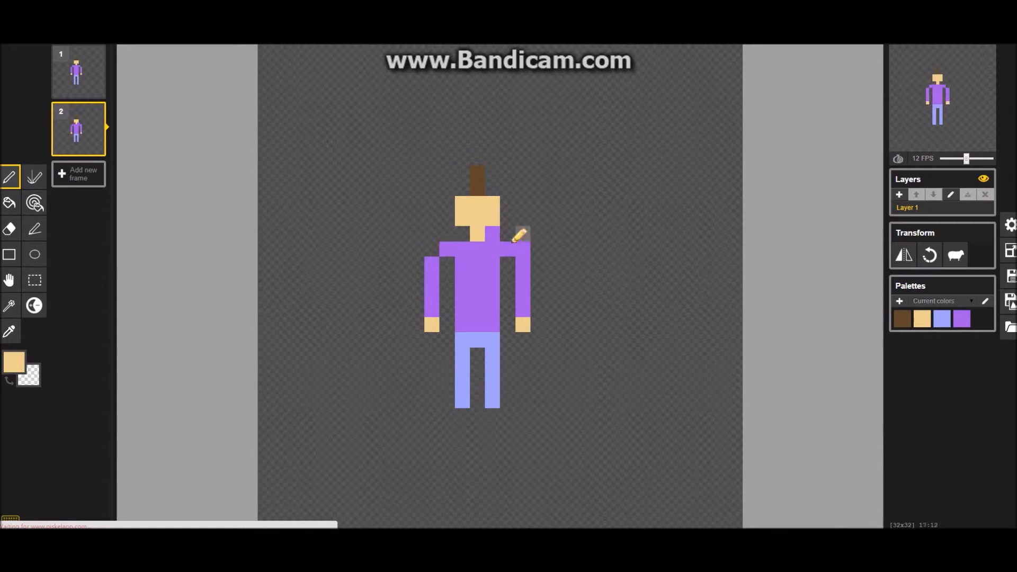
drag(512, 238, 507, 255)
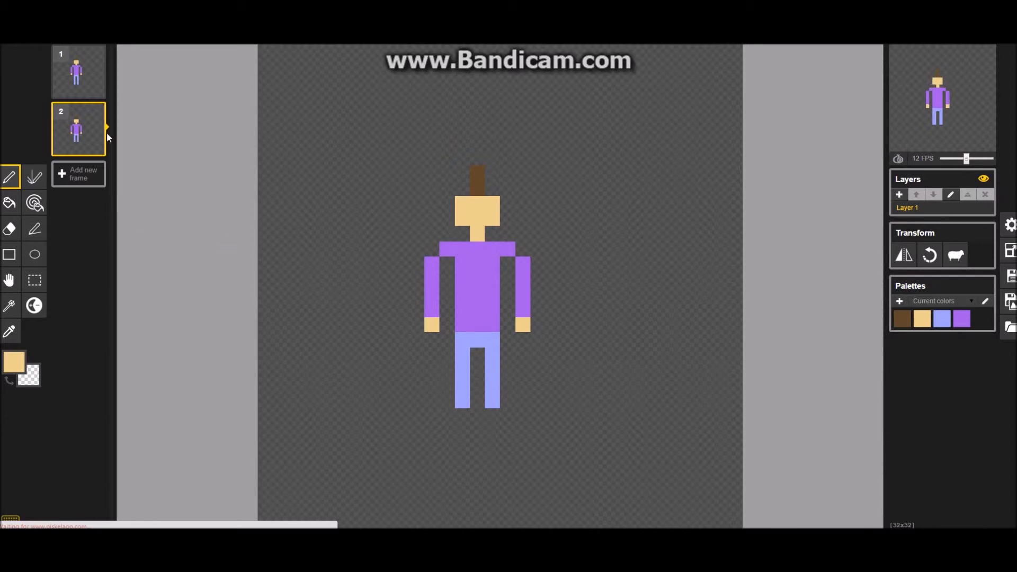
click(90, 75)
click(94, 147)
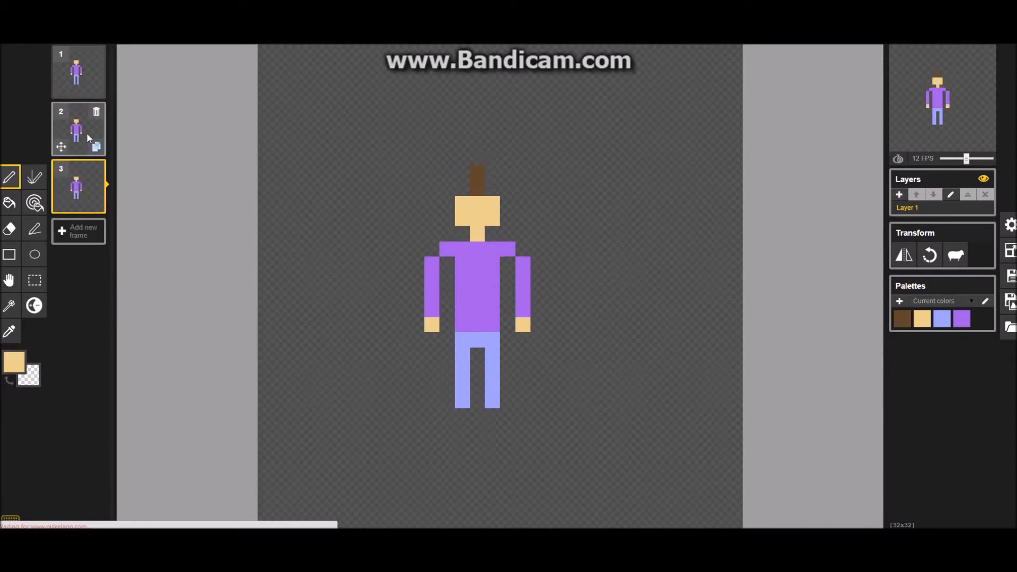
Delete the extra third frame, leaving two frames, and select frame 2.
click(81, 88)
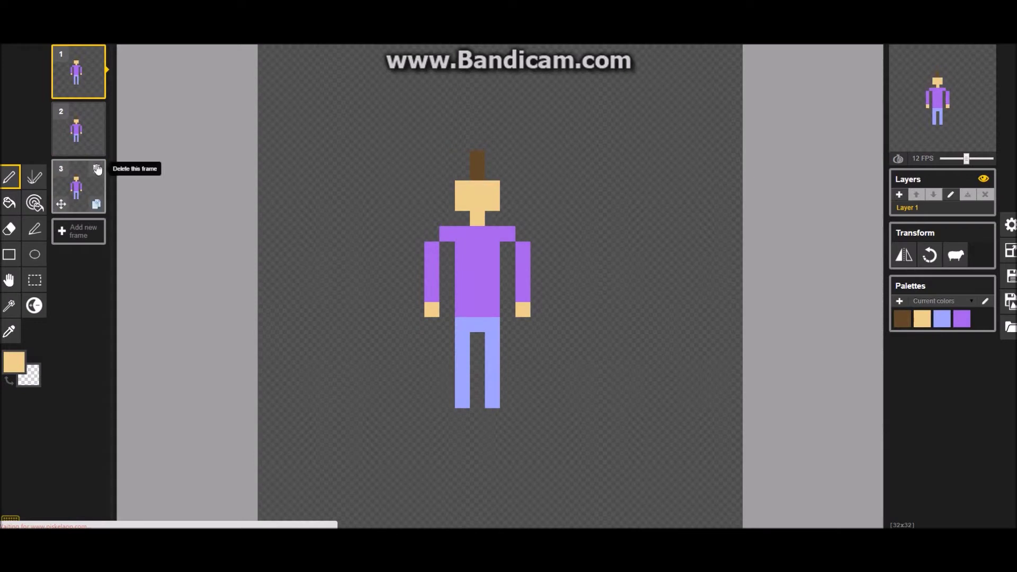
click(96, 169)
click(91, 129)
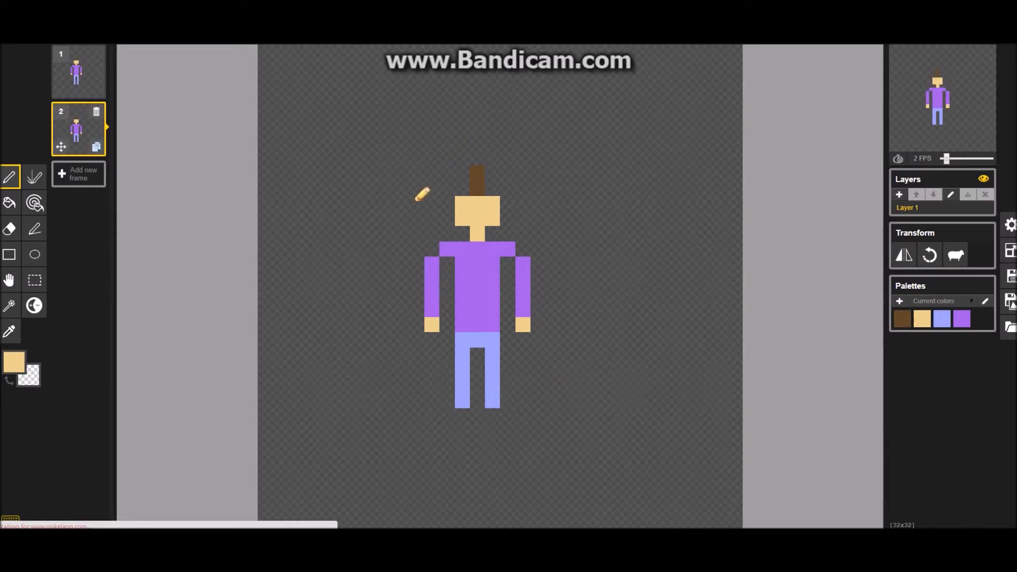
Choose bright red and paint a pixel heart left of the figure's head in frame 1.
click(14, 363)
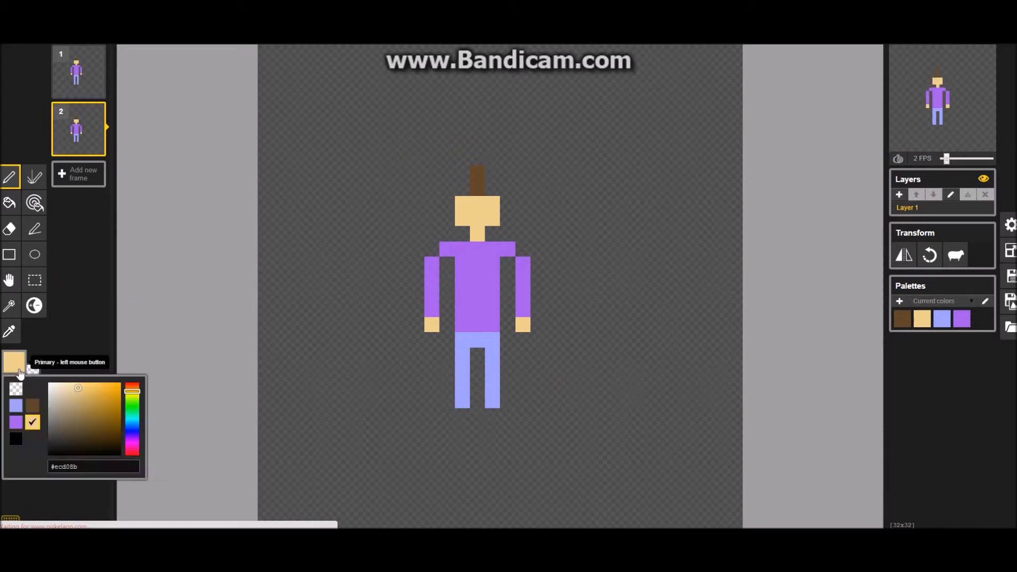
drag(139, 440, 123, 454)
click(102, 393)
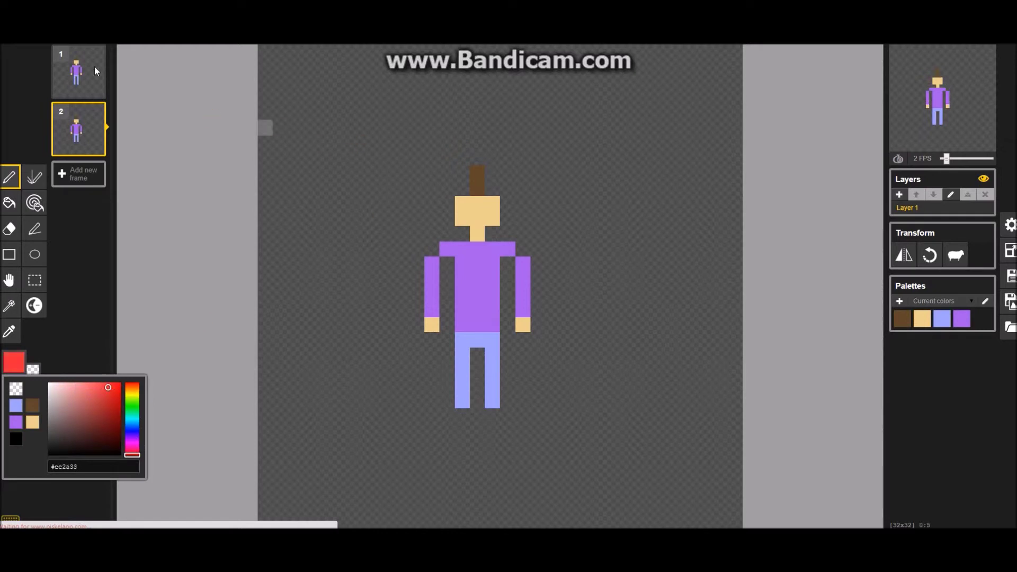
click(80, 74)
mouse_move(326, 158)
mouse_down()
mouse_move(357, 200)
mouse_move(353, 172)
mouse_move(374, 173)
mouse_move(356, 158)
mouse_move(373, 184)
mouse_move(394, 163)
mouse_move(402, 179)
mouse_move(379, 182)
mouse_up()
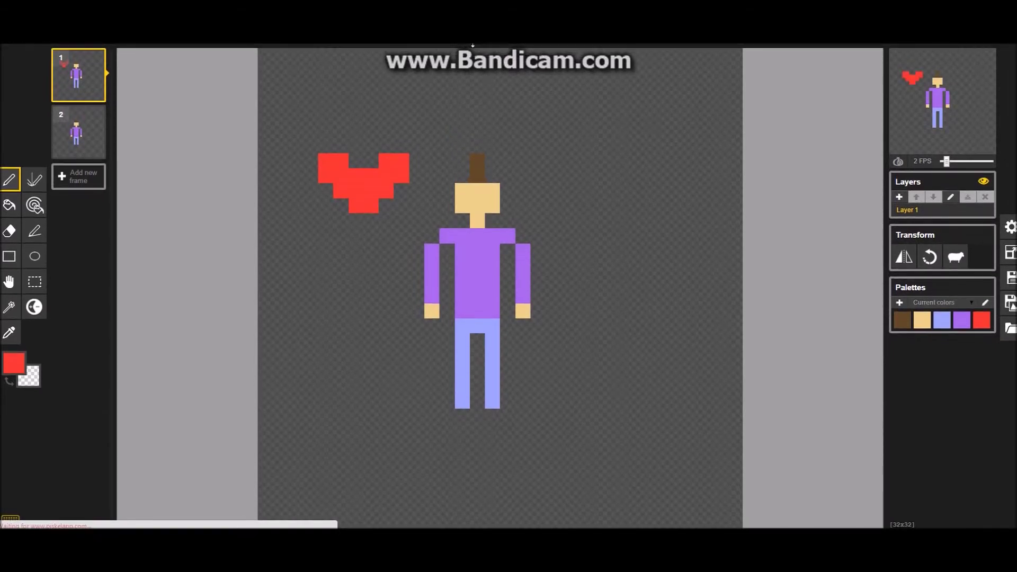
click(79, 132)
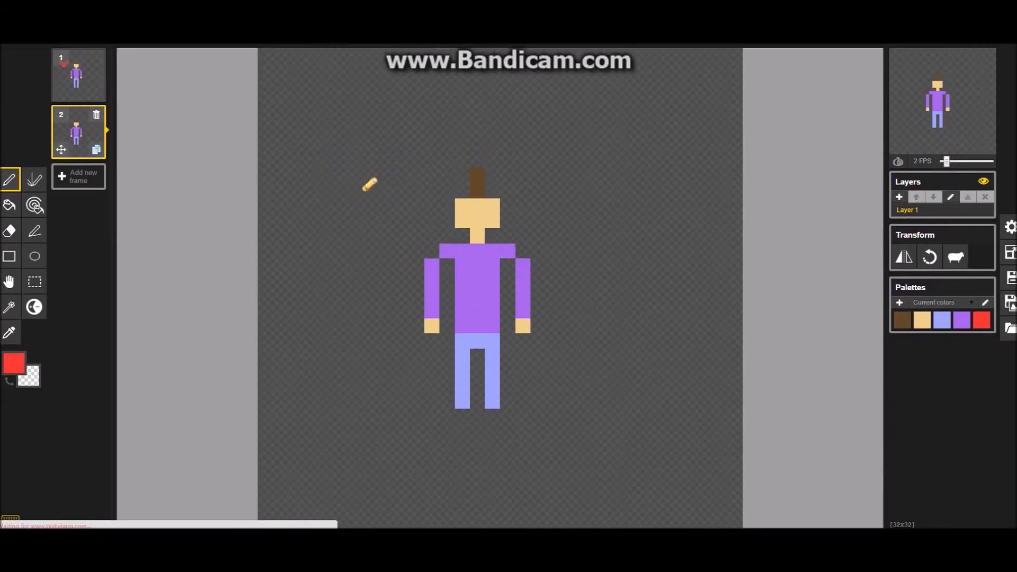
Try drawing a heart directly in frame 2, then erase the red block again.
click(82, 72)
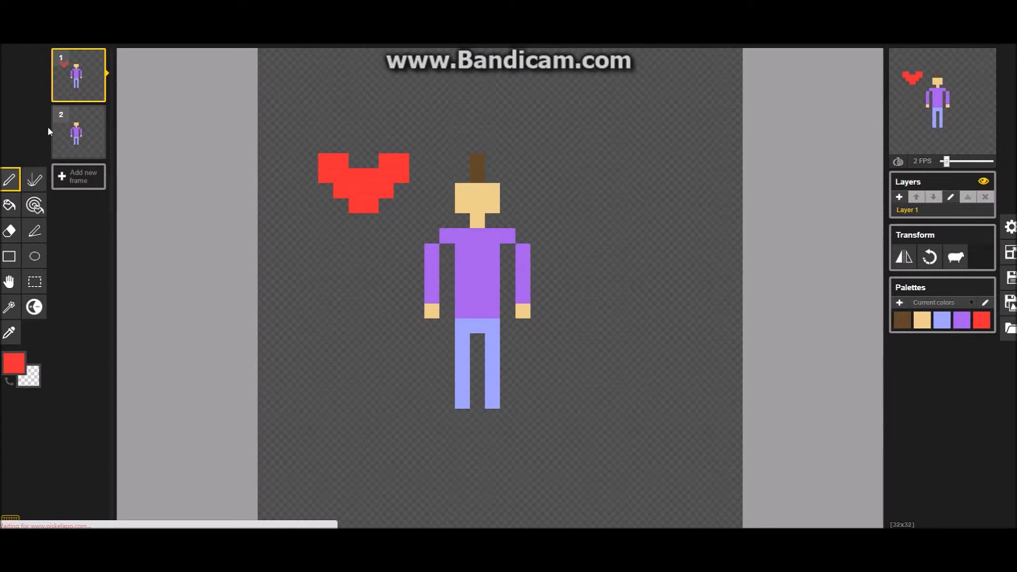
click(77, 133)
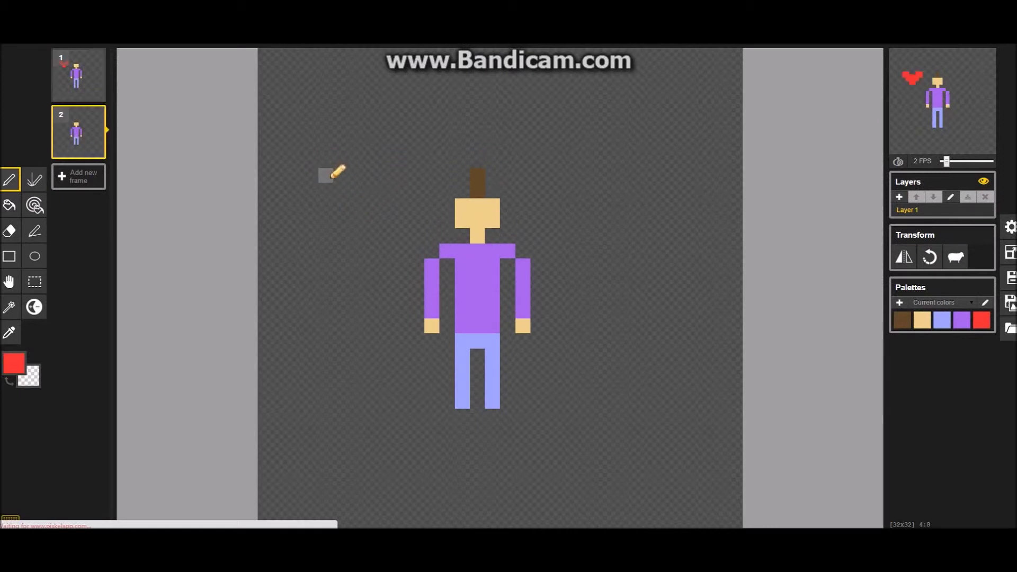
mouse_move(331, 178)
mouse_down()
mouse_move(361, 185)
mouse_move(341, 188)
mouse_move(345, 207)
mouse_move(357, 192)
mouse_move(353, 205)
mouse_move(371, 216)
mouse_up()
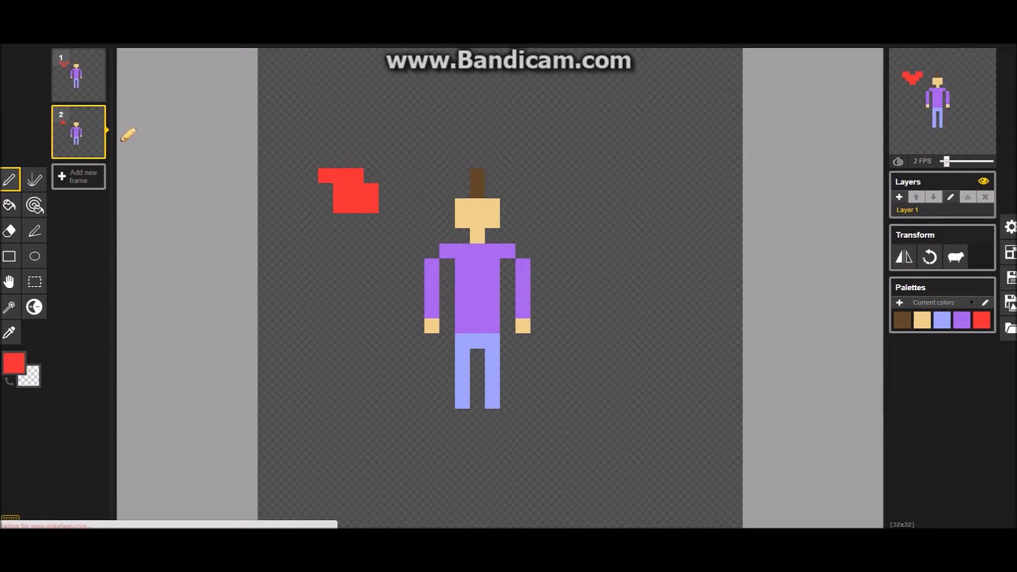
click(74, 93)
click(78, 119)
mouse_move(377, 174)
mouse_down()
mouse_move(368, 168)
mouse_move(374, 189)
mouse_move(355, 206)
mouse_move(329, 173)
mouse_up()
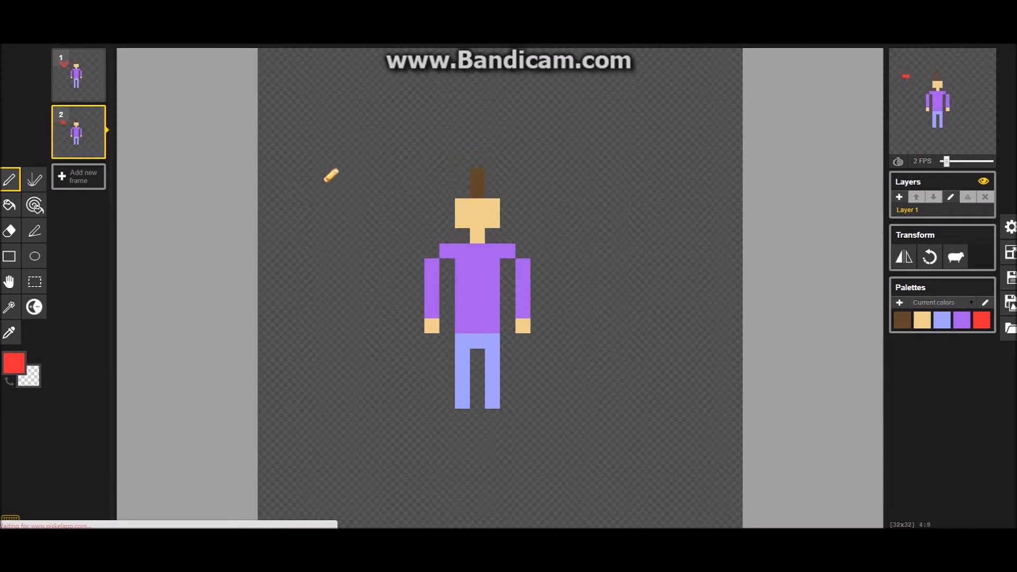
click(76, 90)
Copy frame 1's heart, paste it into frame 2 and move it one pixel lower.
click(31, 282)
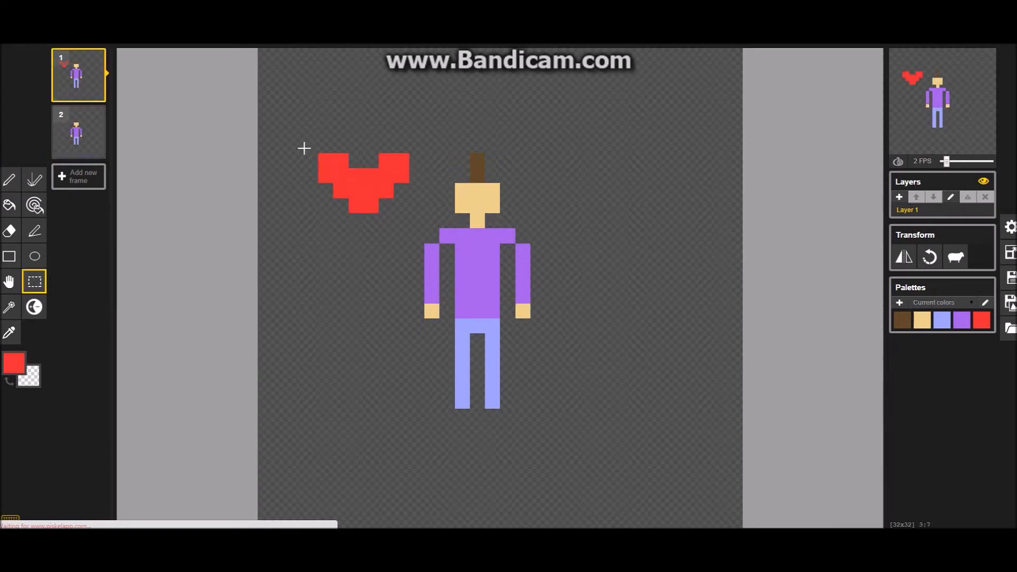
drag(304, 124, 424, 227)
key(ctrl+c)
key(Down)
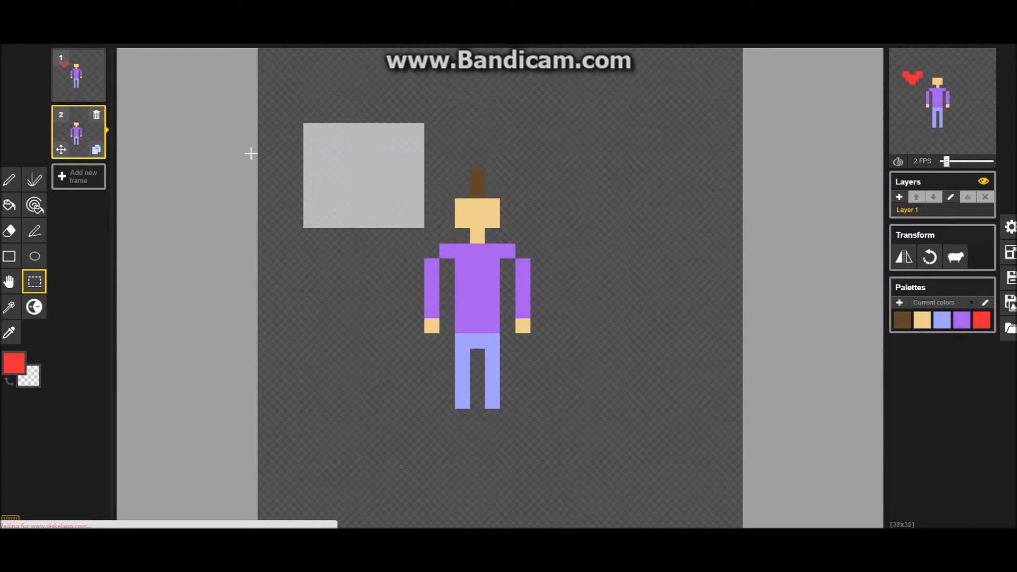
key(ctrl+v)
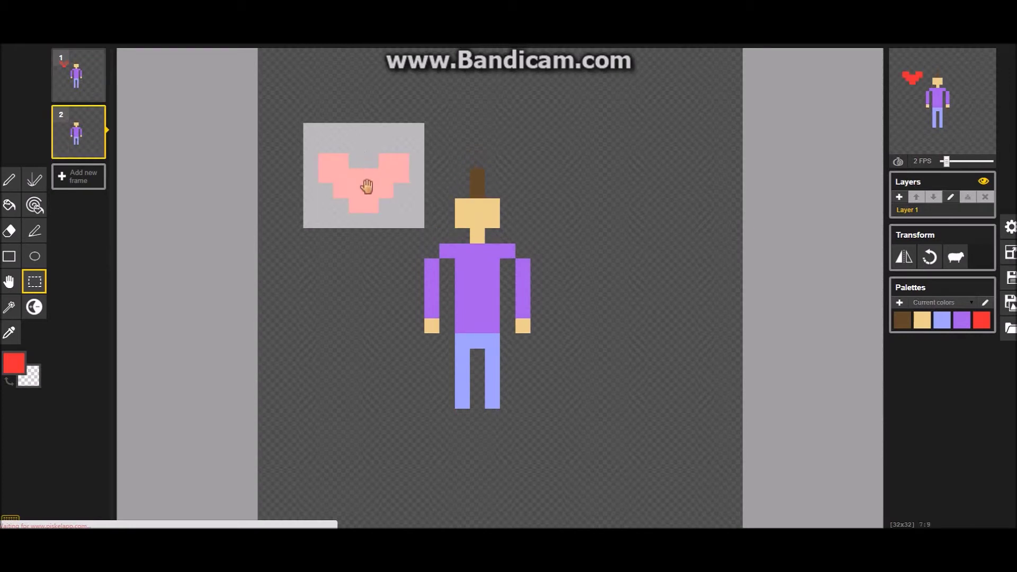
drag(366, 187, 363, 198)
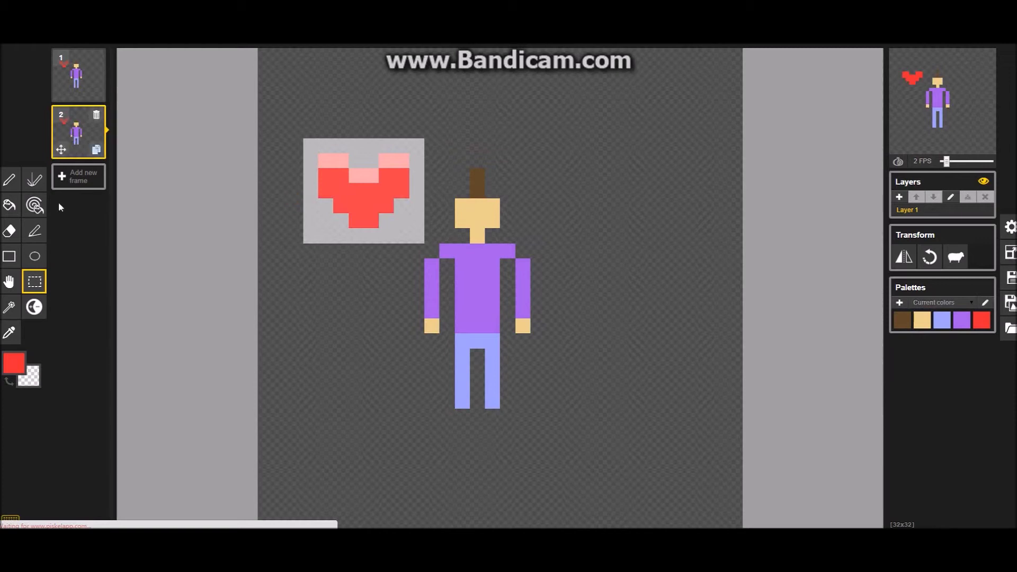
click(9, 179)
Erase the three stray pixels along the top edge of the frame-2 heart.
right_click(333, 161)
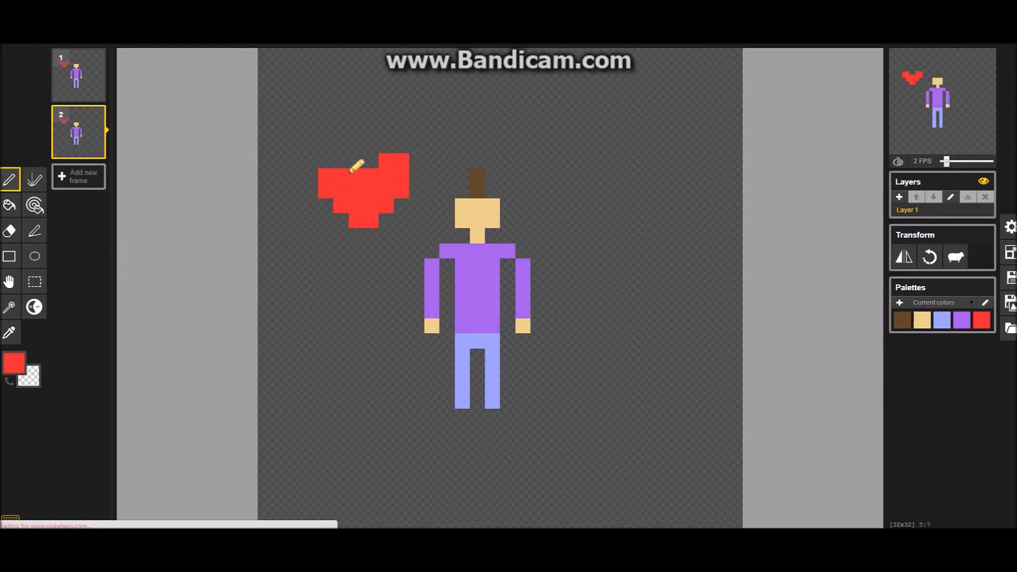
right_click(363, 176)
right_click(394, 161)
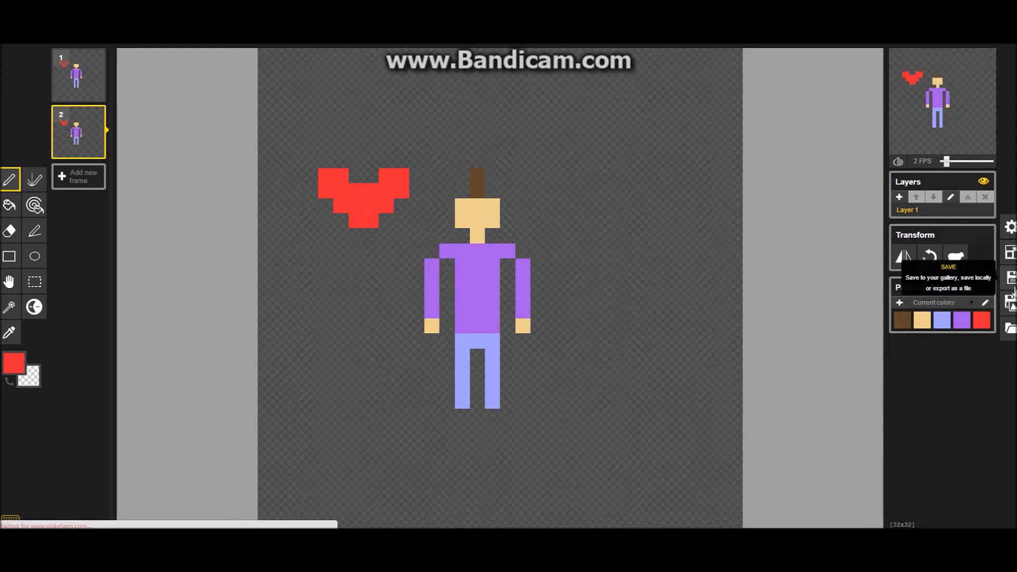
Browse the Save and Import panels, then return to the Export panel with its PNG, ZIP and GIF options.
click(1012, 303)
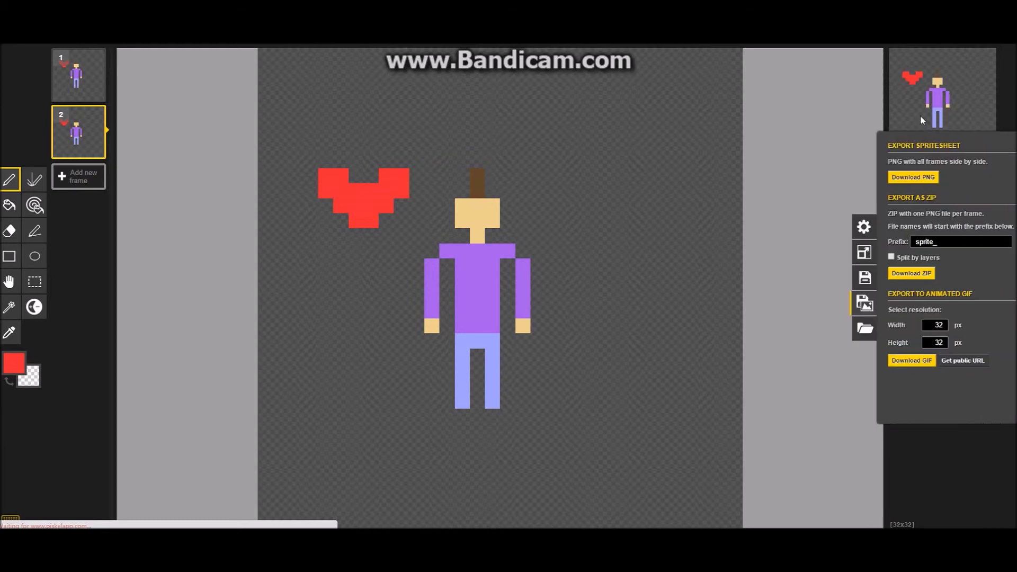
click(864, 277)
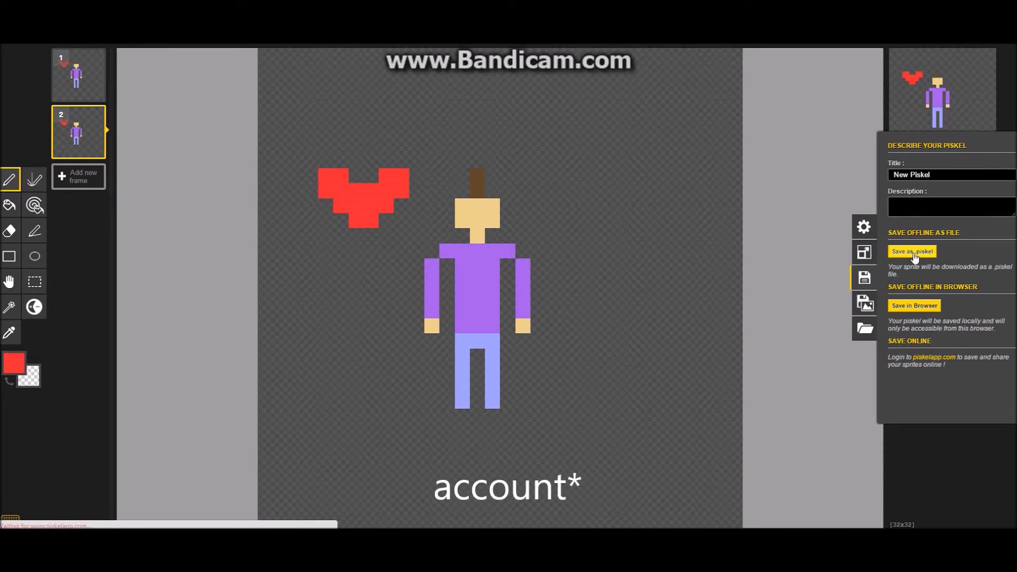
click(870, 329)
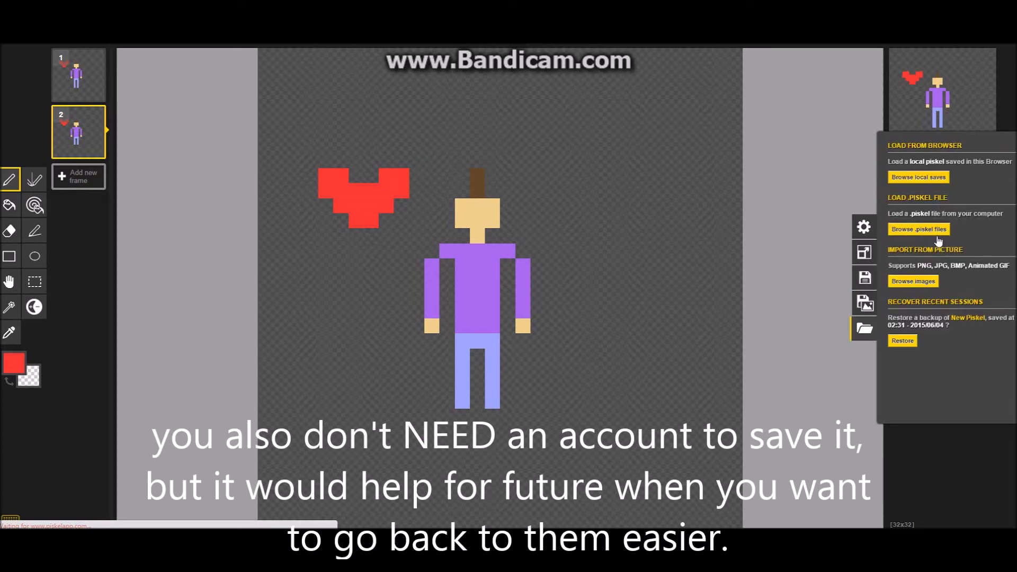
click(871, 286)
click(865, 303)
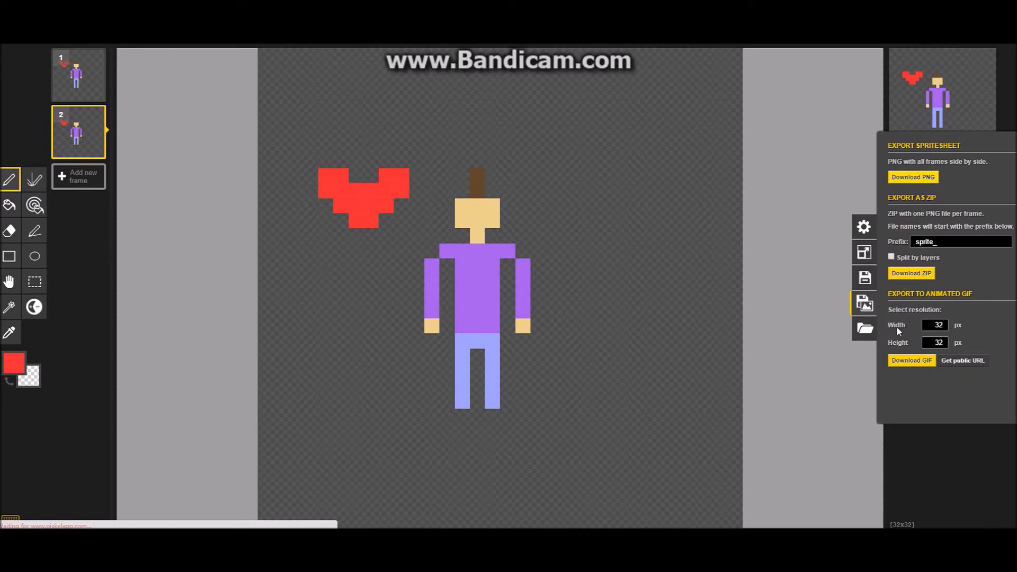
Get a public URL for the animated GIF and set the GIF width to 128 px.
click(944, 363)
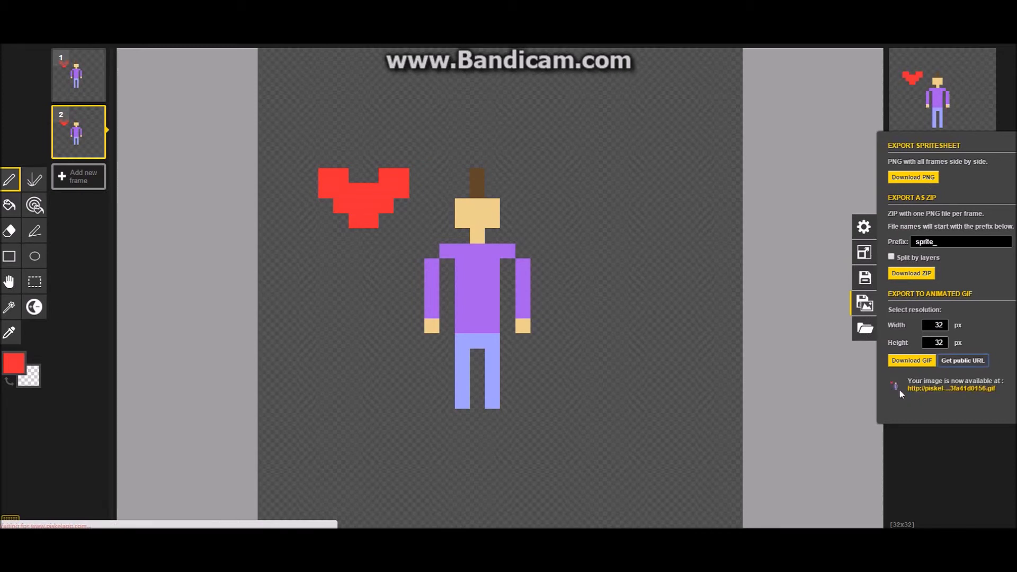
double_click(935, 325)
text(128)
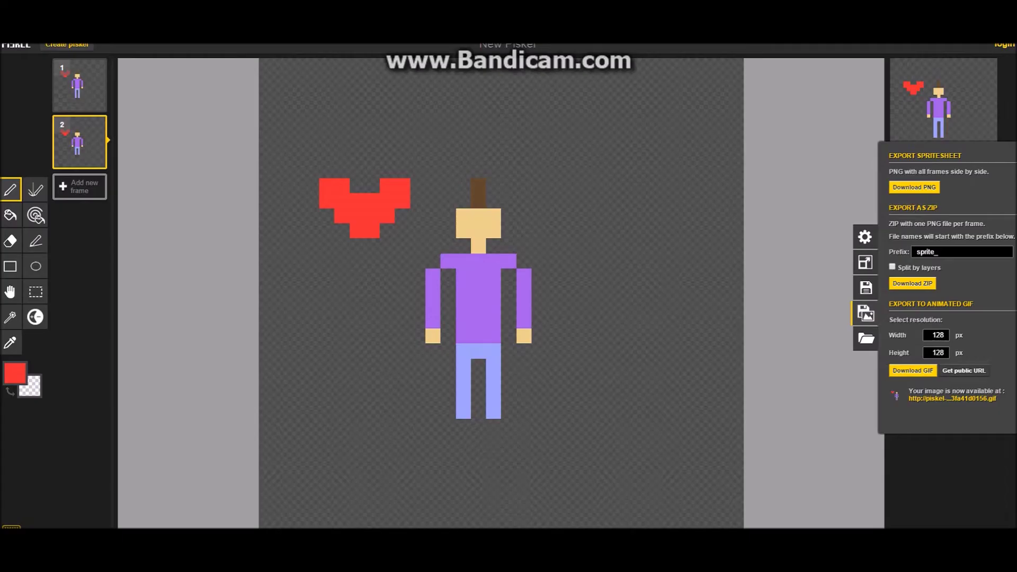
Try several GIF width values in the export panel, such as 130, 33 and 500.
double_click(937, 335)
text(130)
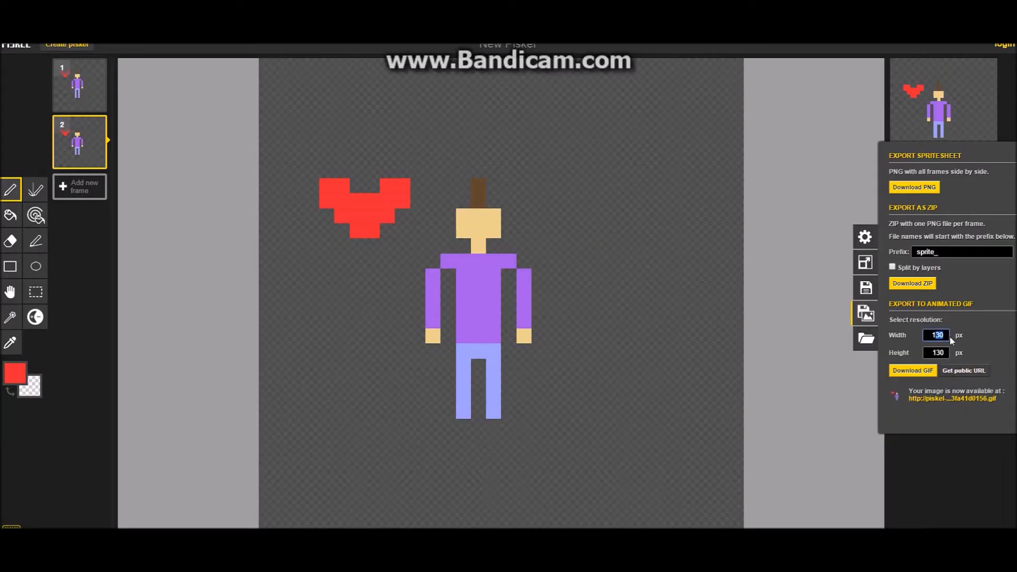
text(12)
key(BackSpace)
text(33)
double_click(937, 335)
text(500)
Set the GIF width to 1200 px, making it 1200×1200, and build the GIF.
double_click(937, 334)
text(1200)
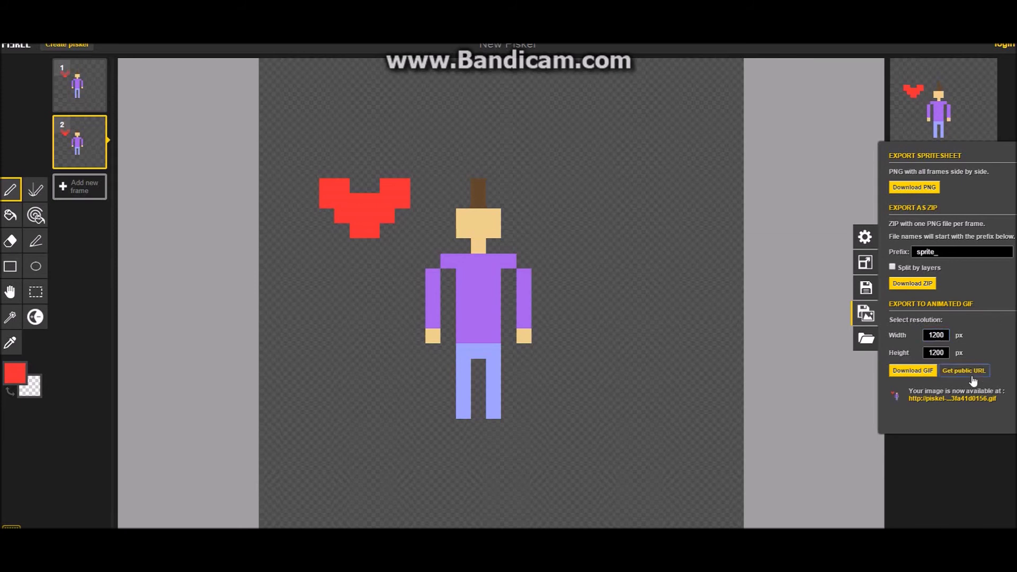
click(973, 374)
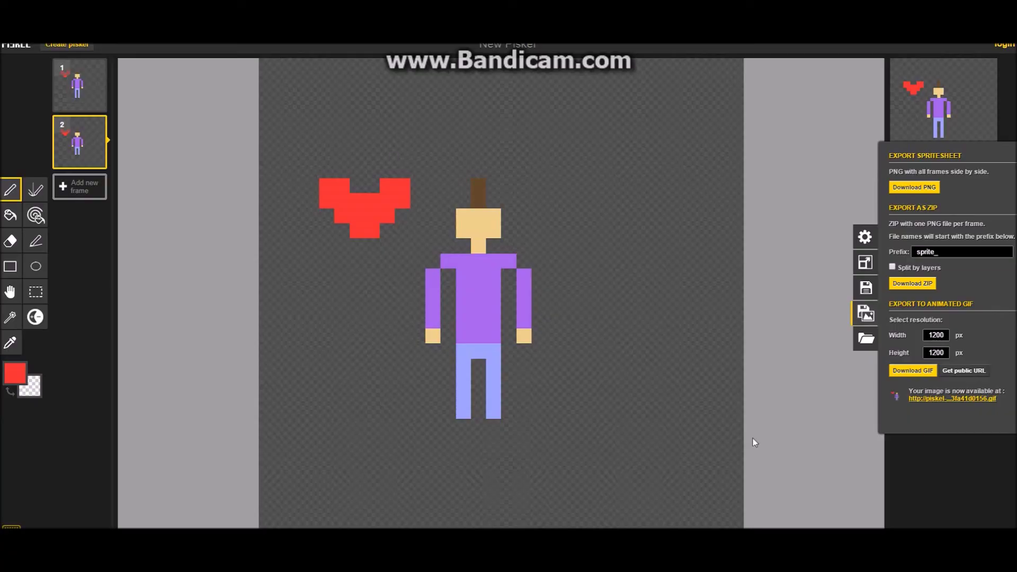
double_click(936, 335)
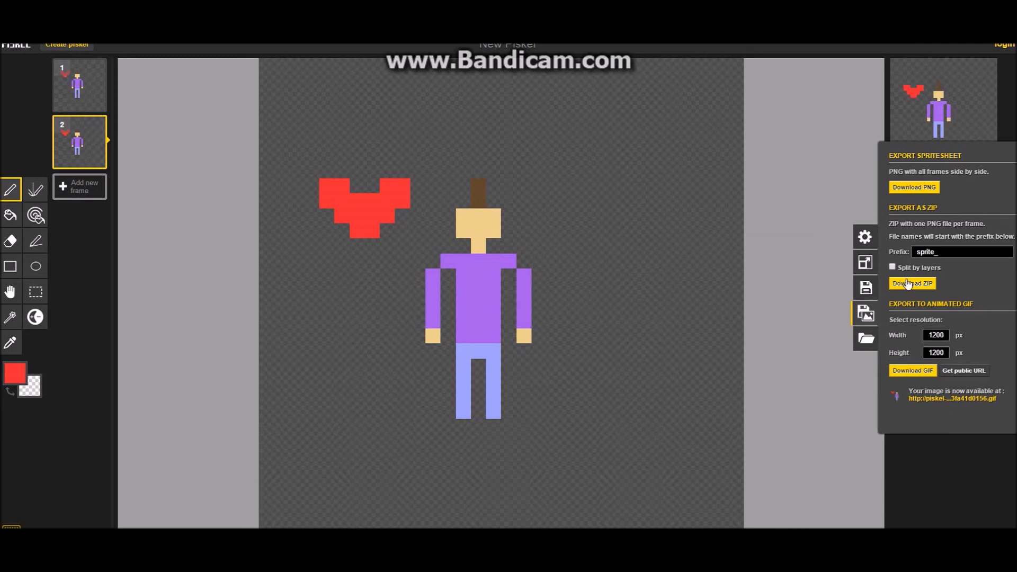
click(866, 268)
Preview each canvas background swatch in the settings, then return to the dark background.
click(865, 237)
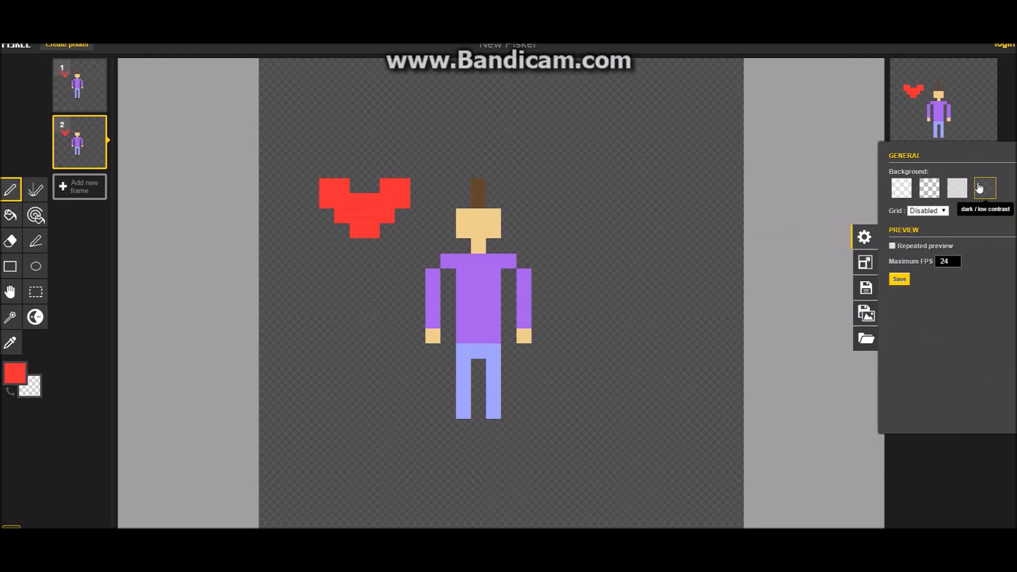
click(957, 188)
click(930, 189)
click(902, 188)
click(984, 199)
Try a 1px and then a 4px pixel grid, then set Grid back to Disabled.
click(943, 211)
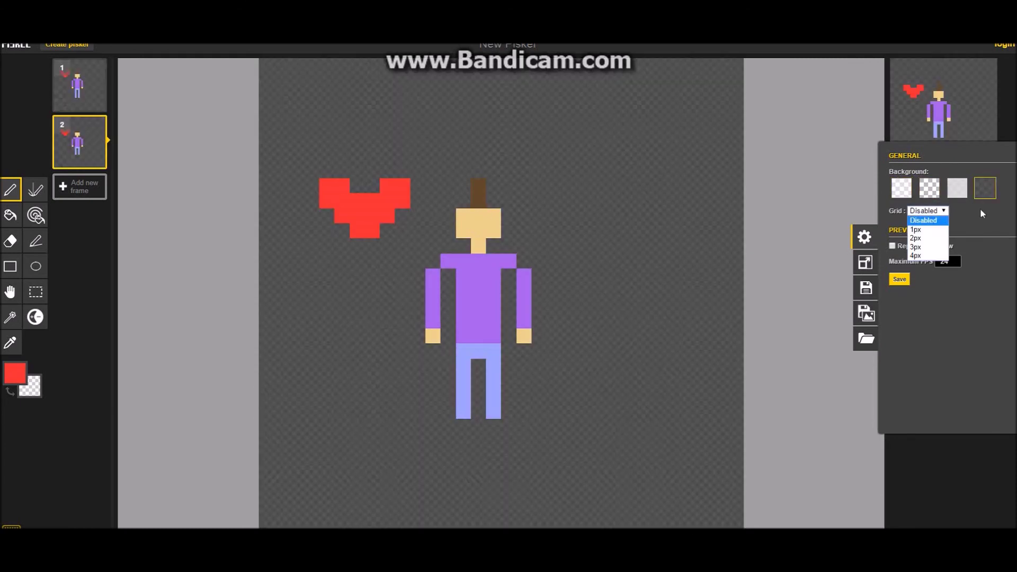
click(925, 230)
click(931, 211)
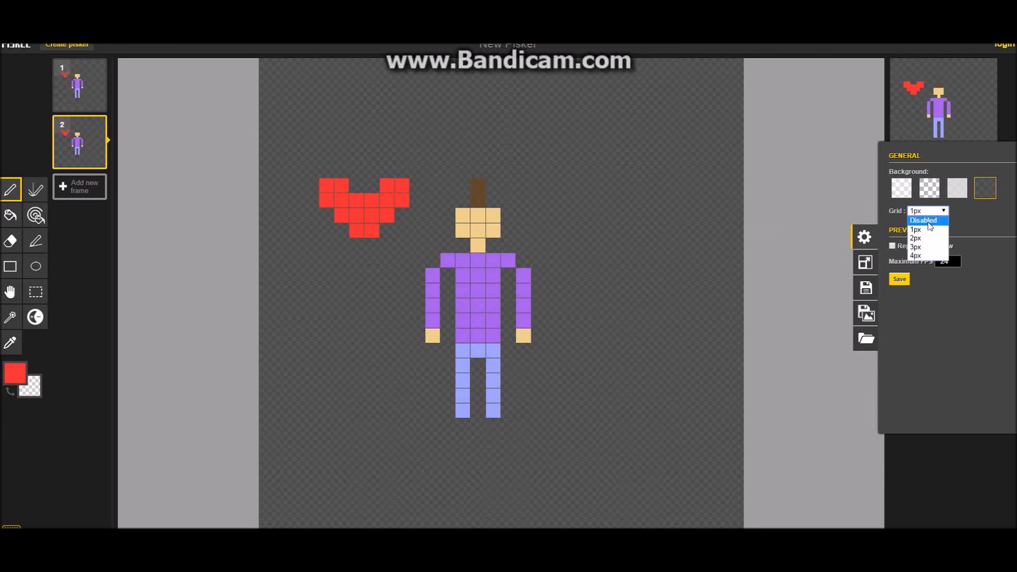
click(927, 255)
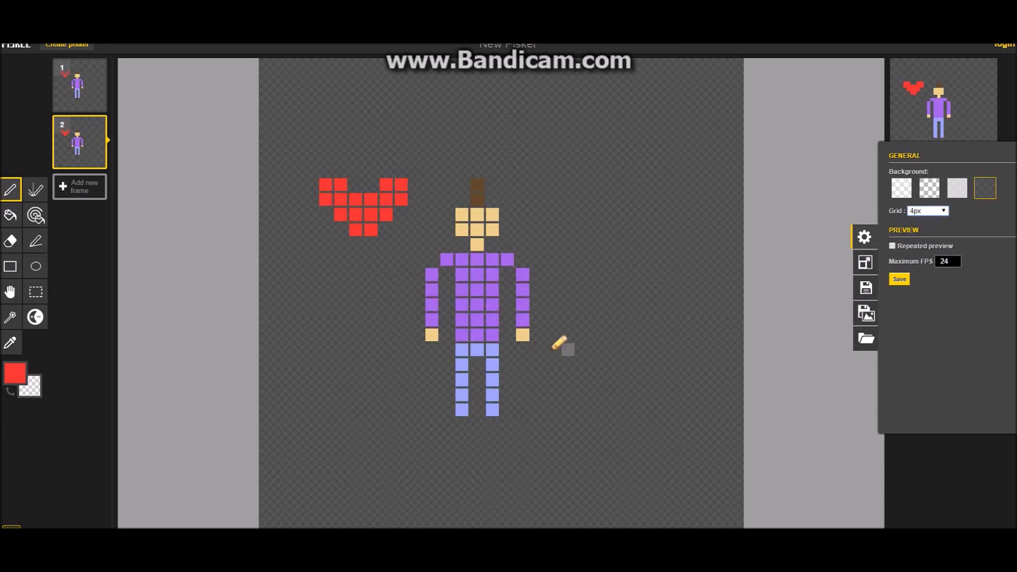
click(943, 209)
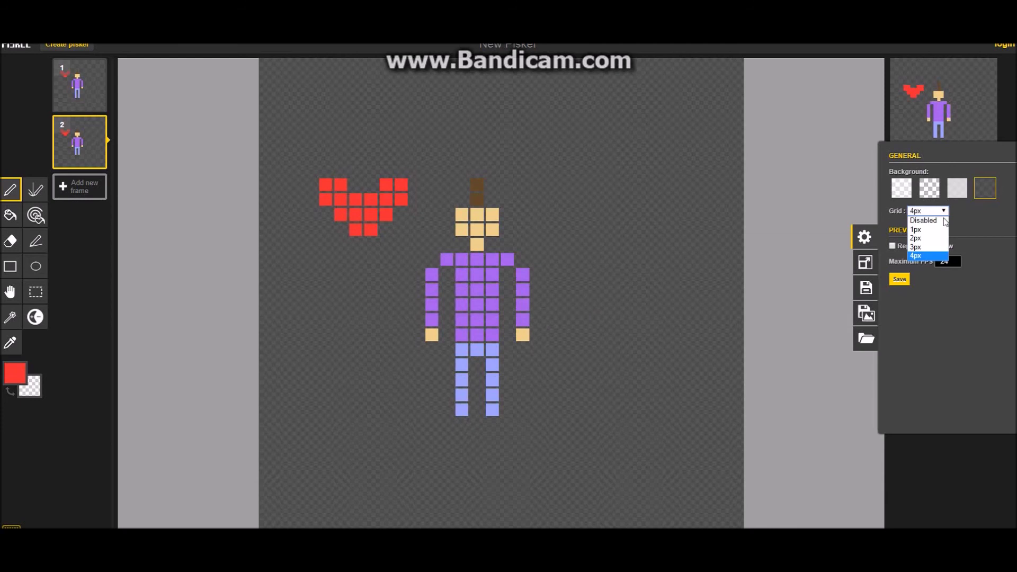
click(928, 218)
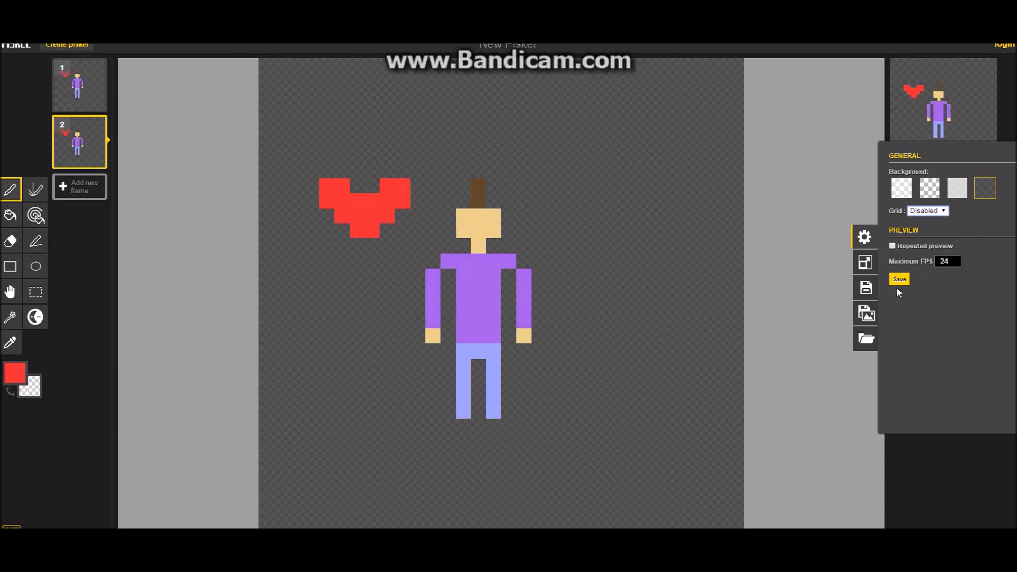
click(866, 263)
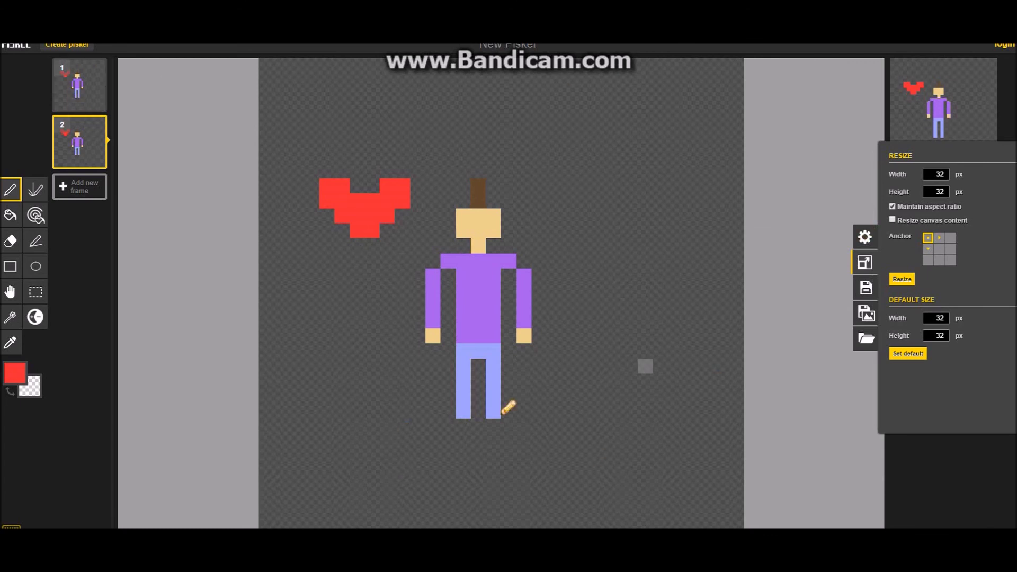
Step through the Save and Import panels back to the Export panel showing 32×32 GIF settings.
click(866, 288)
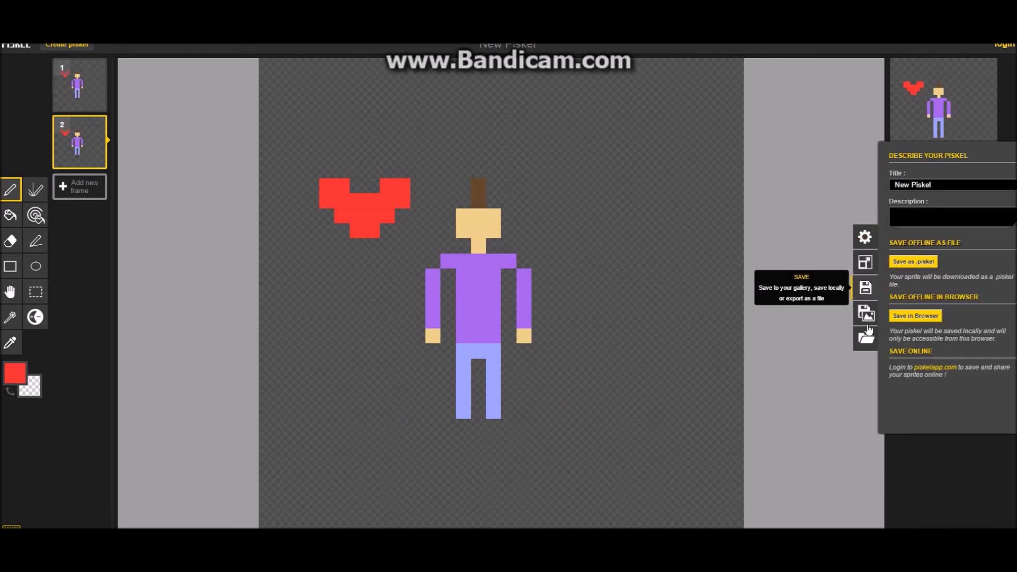
click(866, 338)
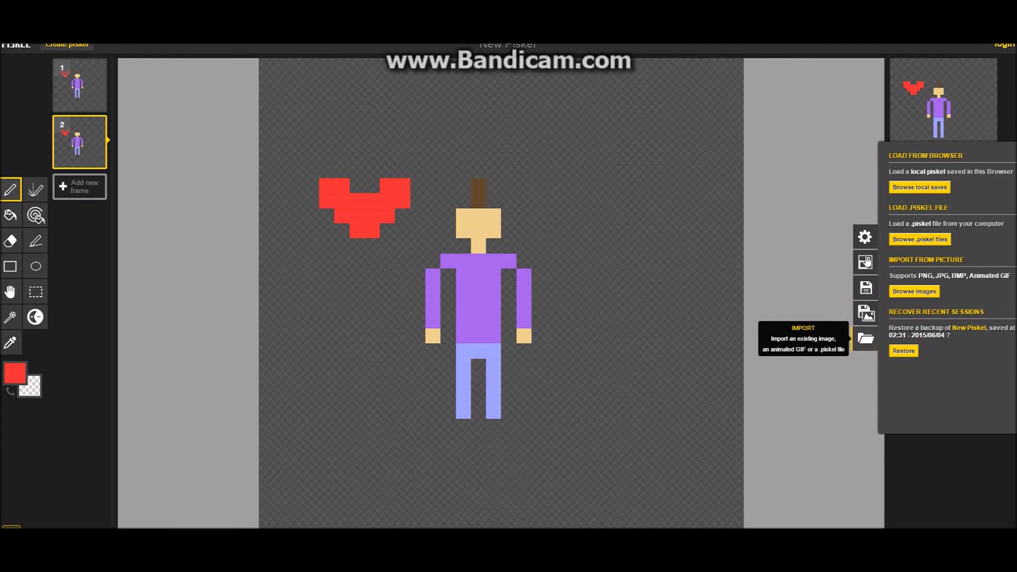
click(865, 314)
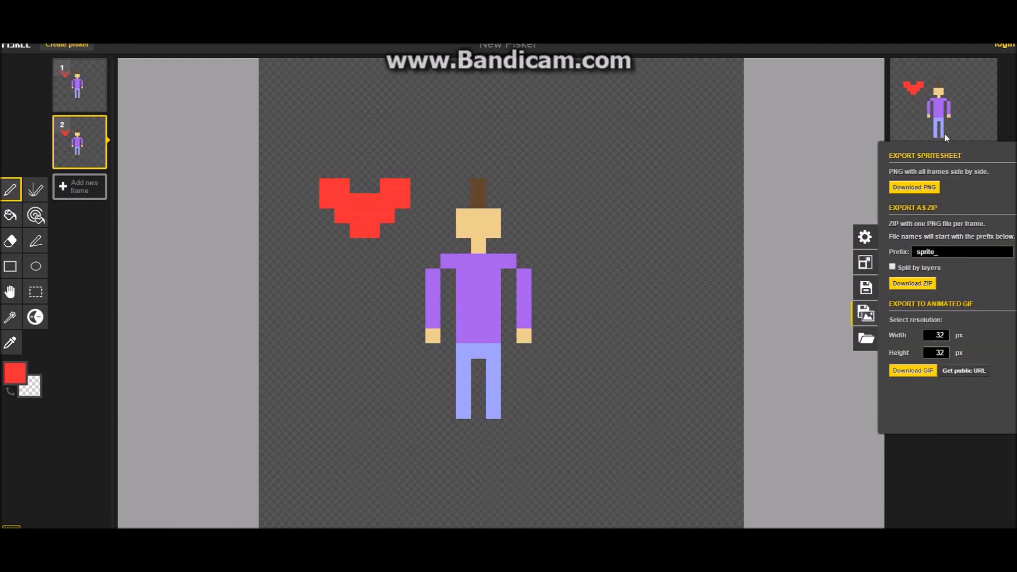